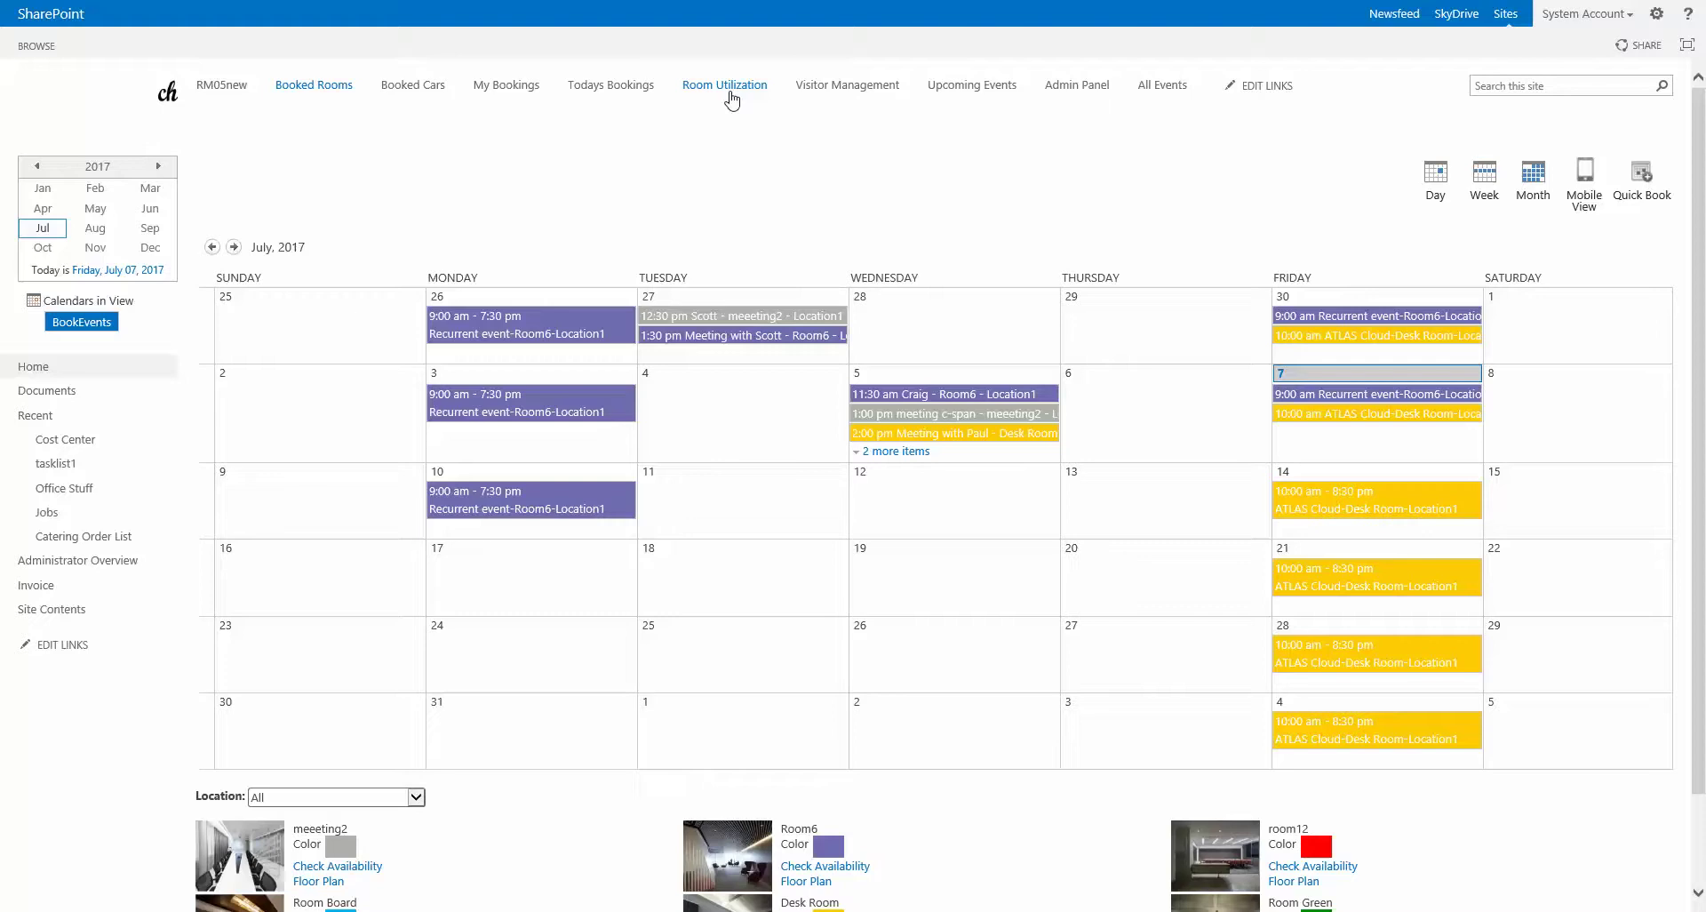
Open the Room Utilization page and select Site1, Location1 and the Rooms category for the category-wise report
{"action": "left_click", "coordinate": [726, 85]}
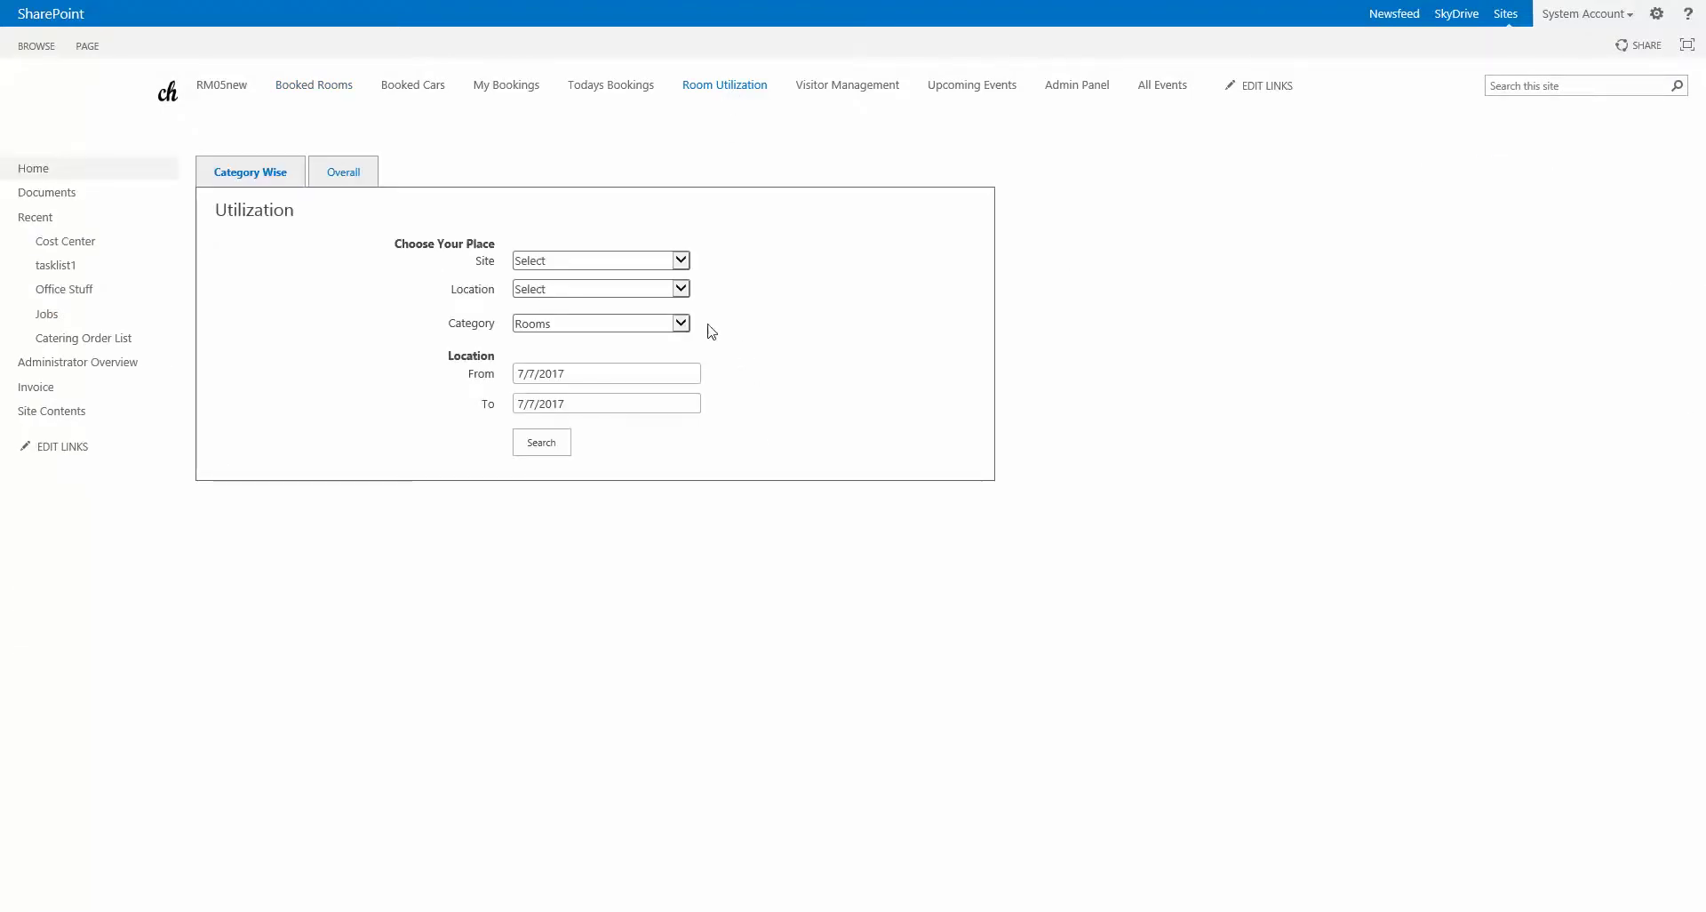
{"action": "left_click", "coordinate": [680, 323]}
{"action": "left_click", "coordinate": [569, 332]}
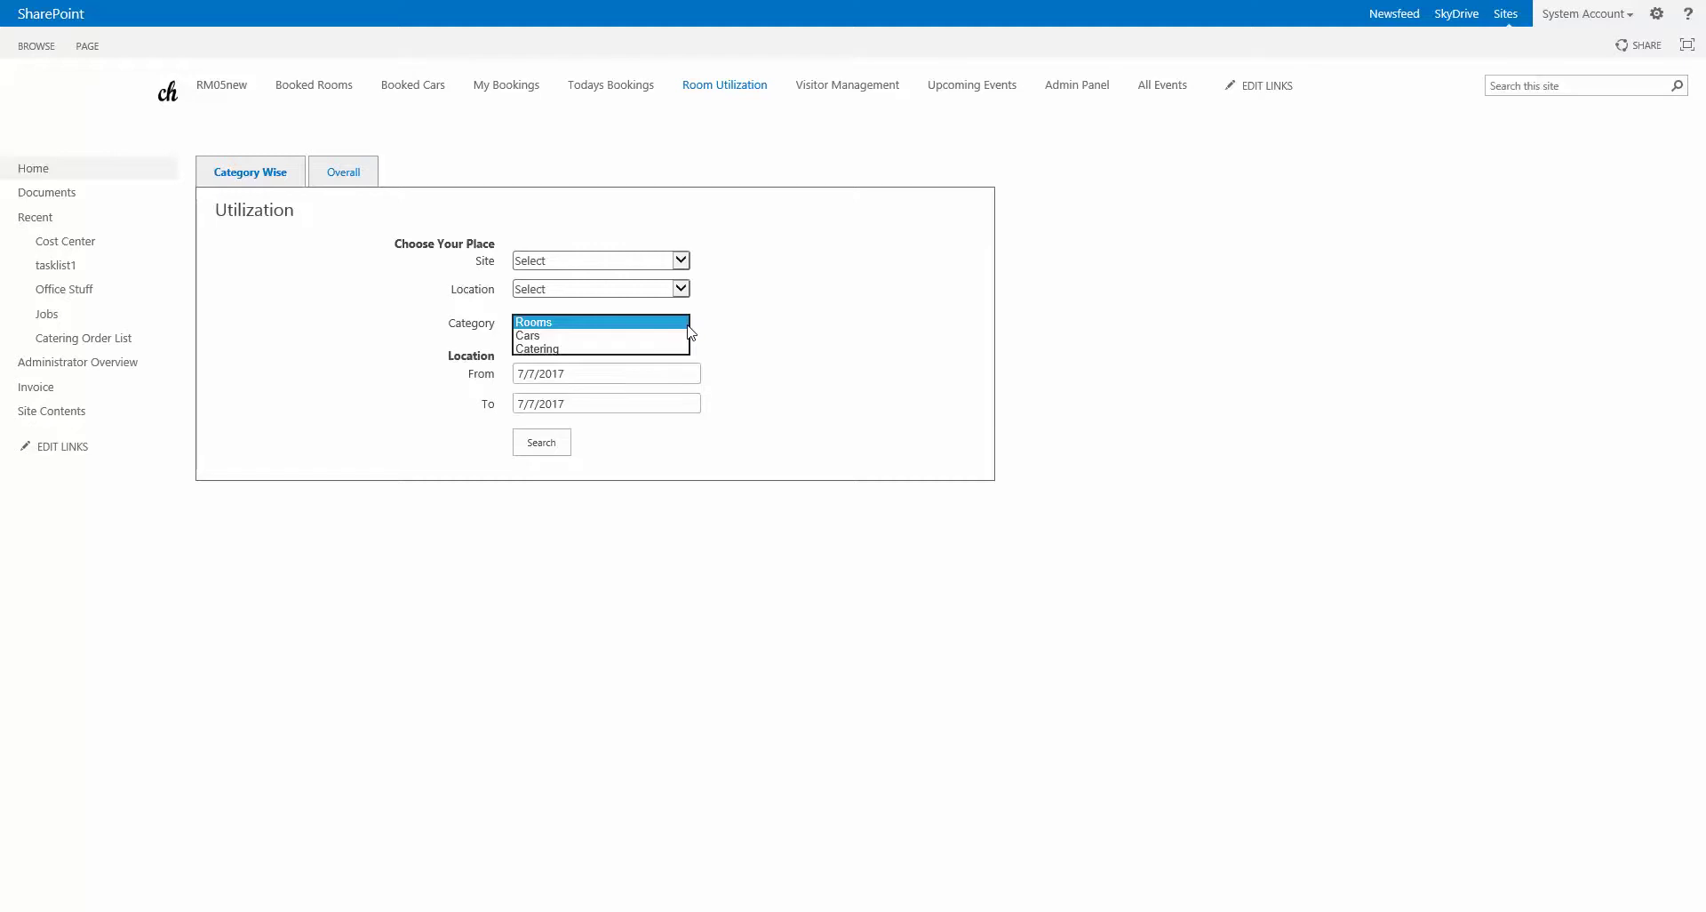
{"action": "left_click", "coordinate": [680, 261]}
{"action": "left_click", "coordinate": [620, 282]}
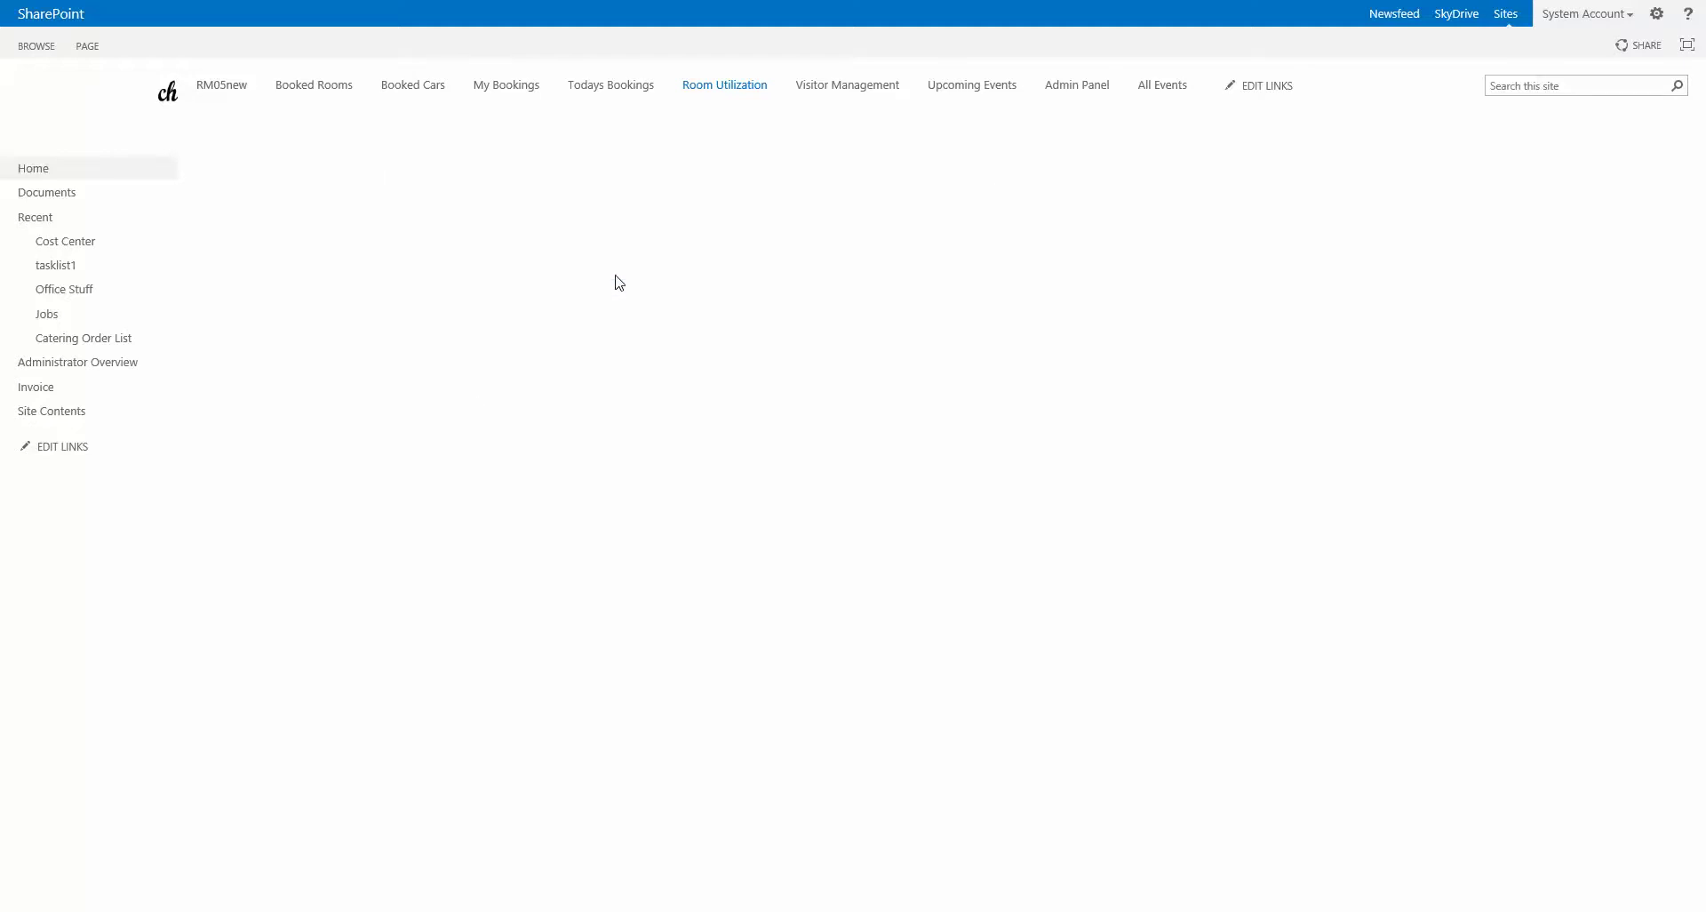
{"action": "left_click", "coordinate": [619, 290]}
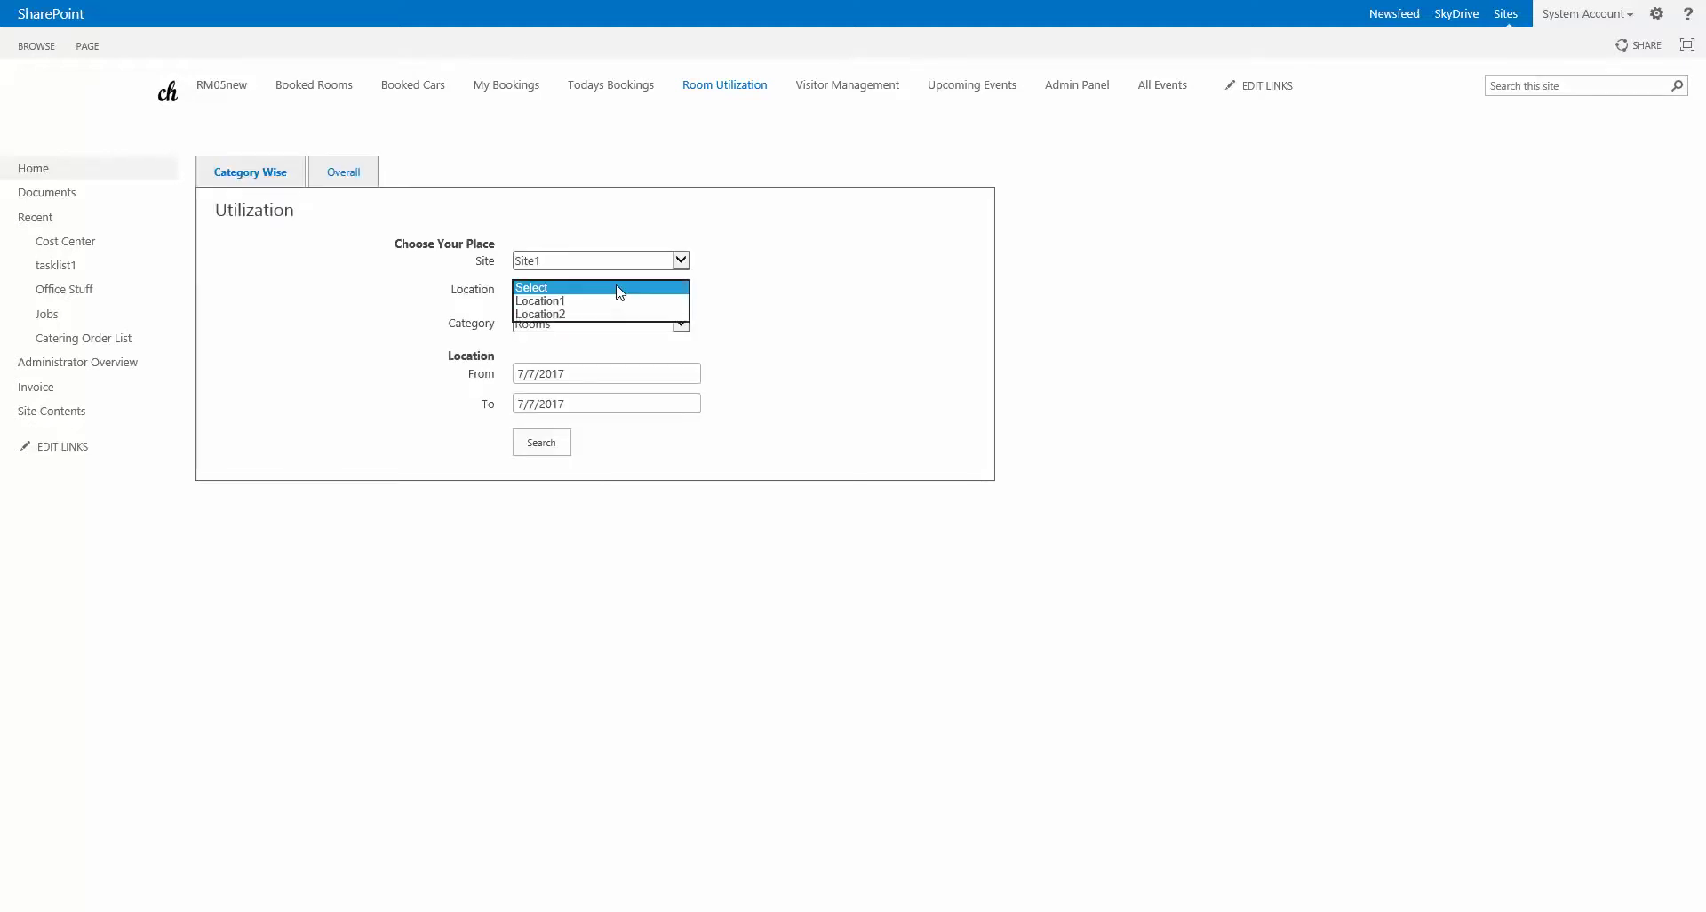
{"action": "left_click", "coordinate": [616, 302]}
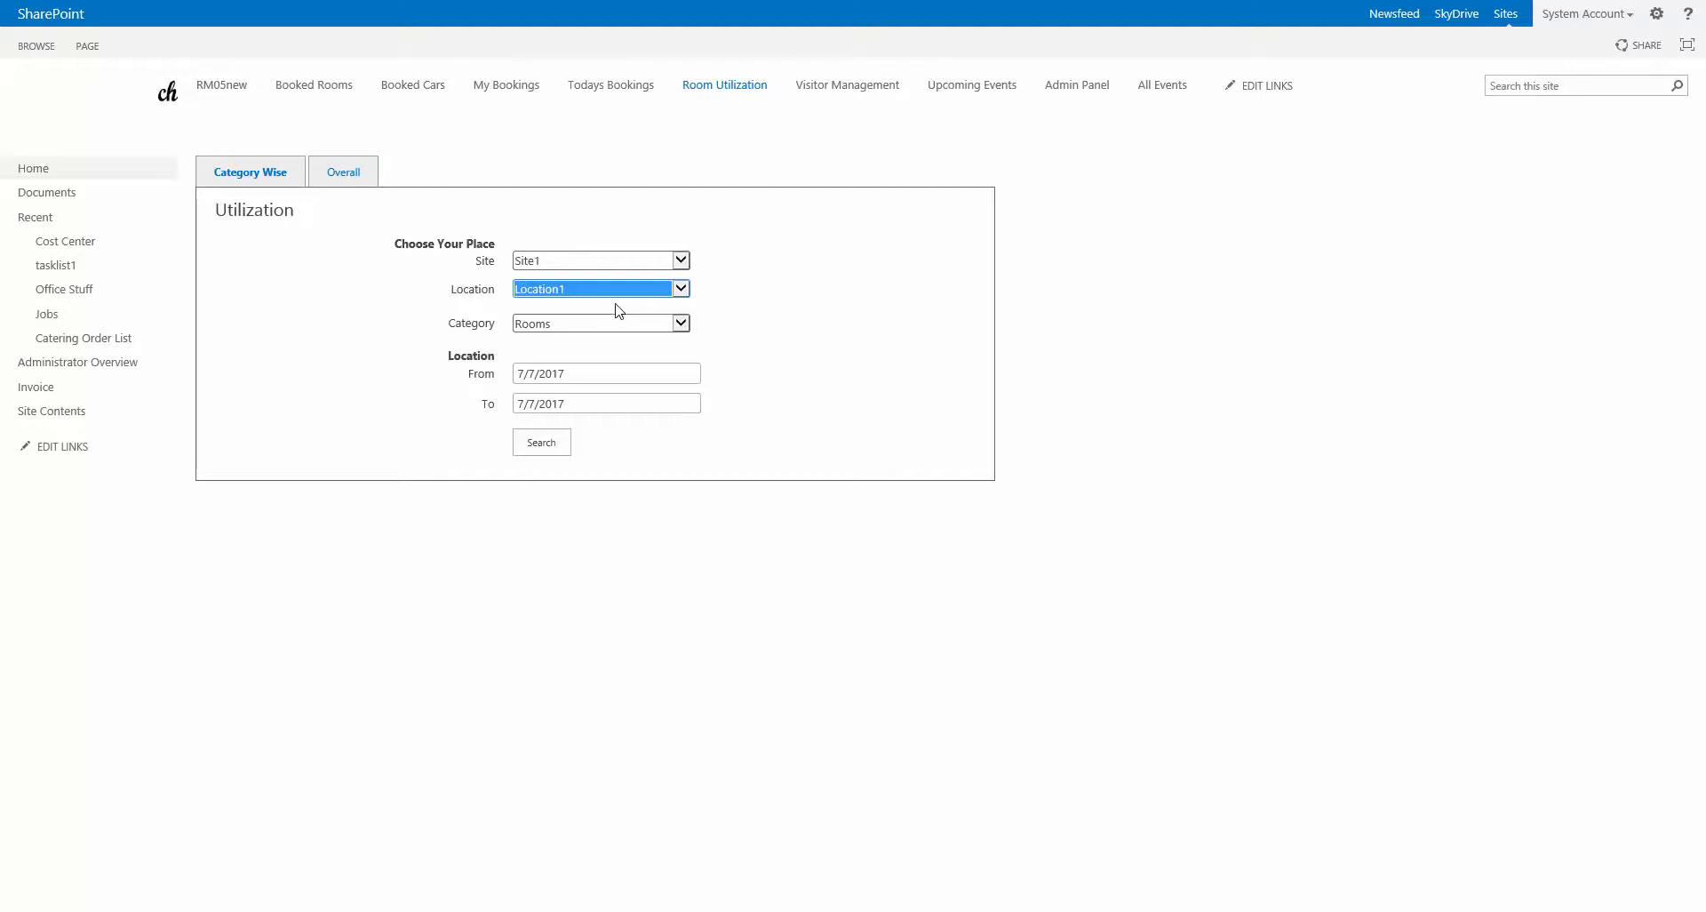
{"action": "left_click", "coordinate": [681, 324]}
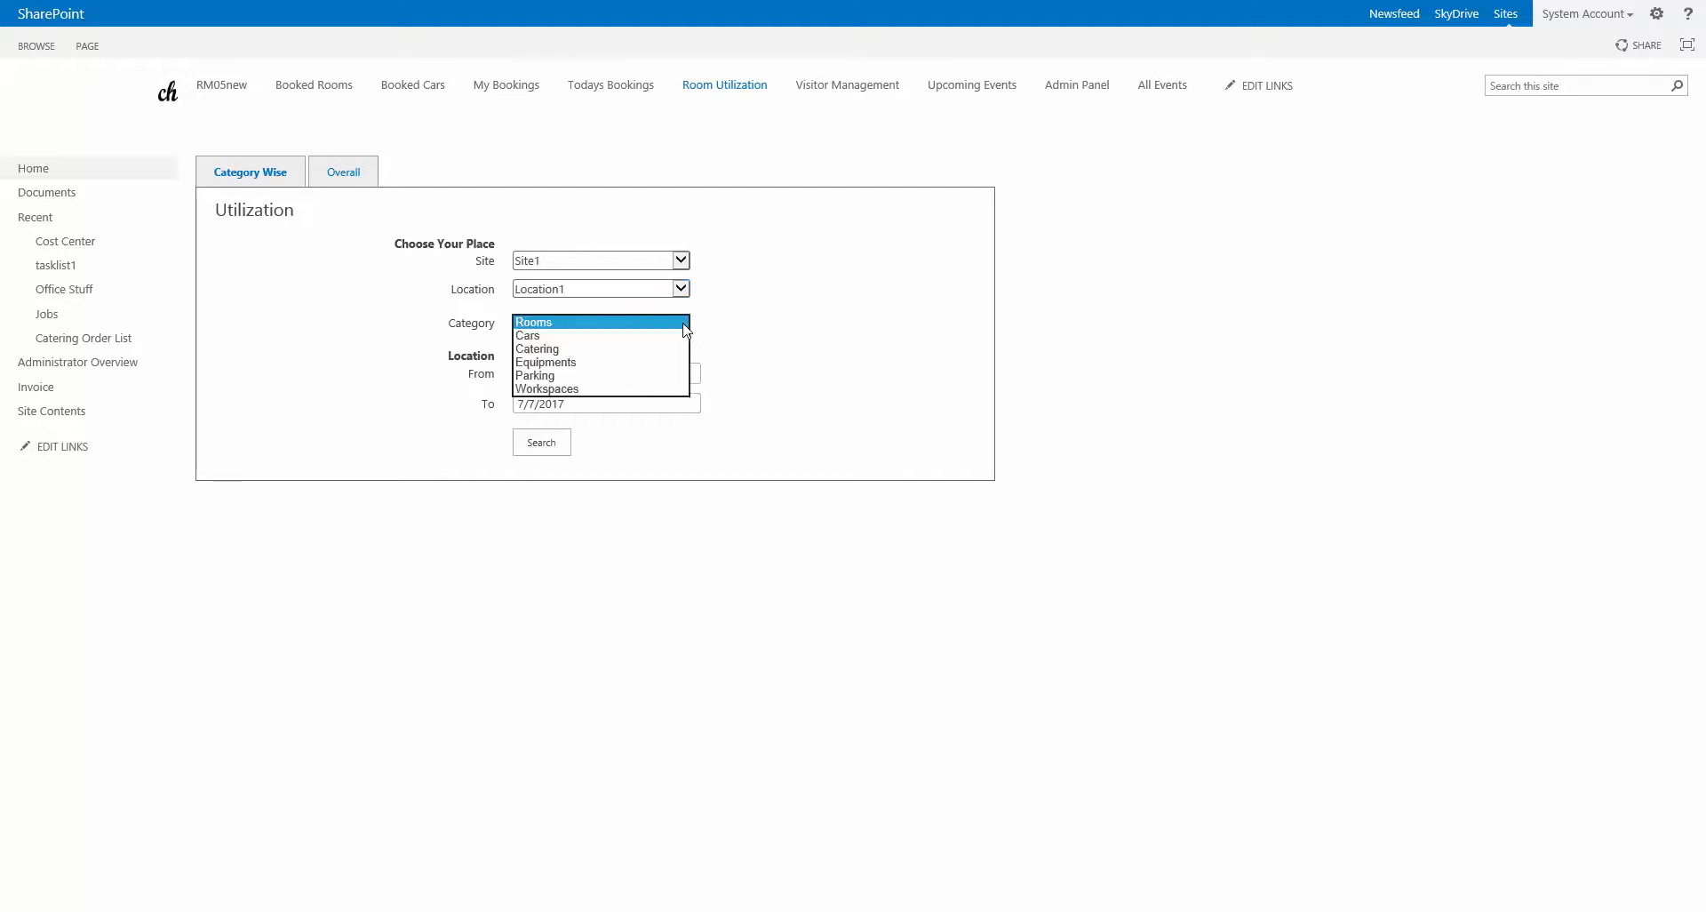
{"action": "left_click", "coordinate": [622, 323]}
Set the report's From date to 04/02/2017 and search the utilization of the rooms
{"action": "left_click", "coordinate": [578, 373]}
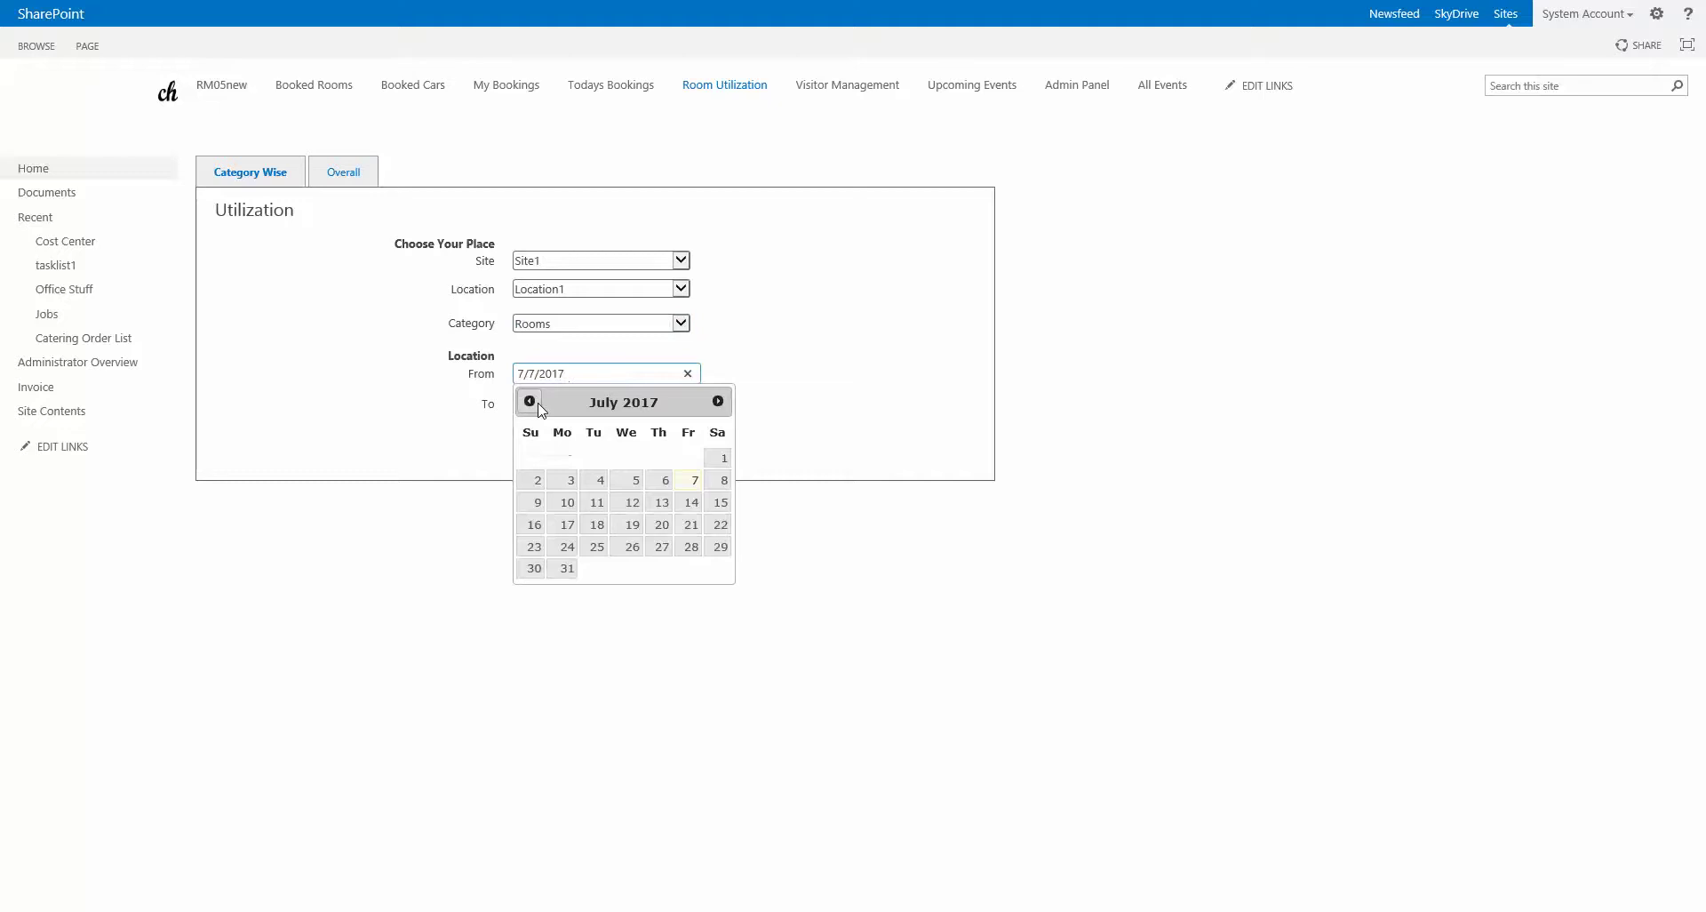
{"action": "left_click", "coordinate": [536, 404]}
{"action": "left_click", "coordinate": [536, 405]}
{"action": "left_click", "coordinate": [535, 404]}
{"action": "left_click", "coordinate": [531, 480]}
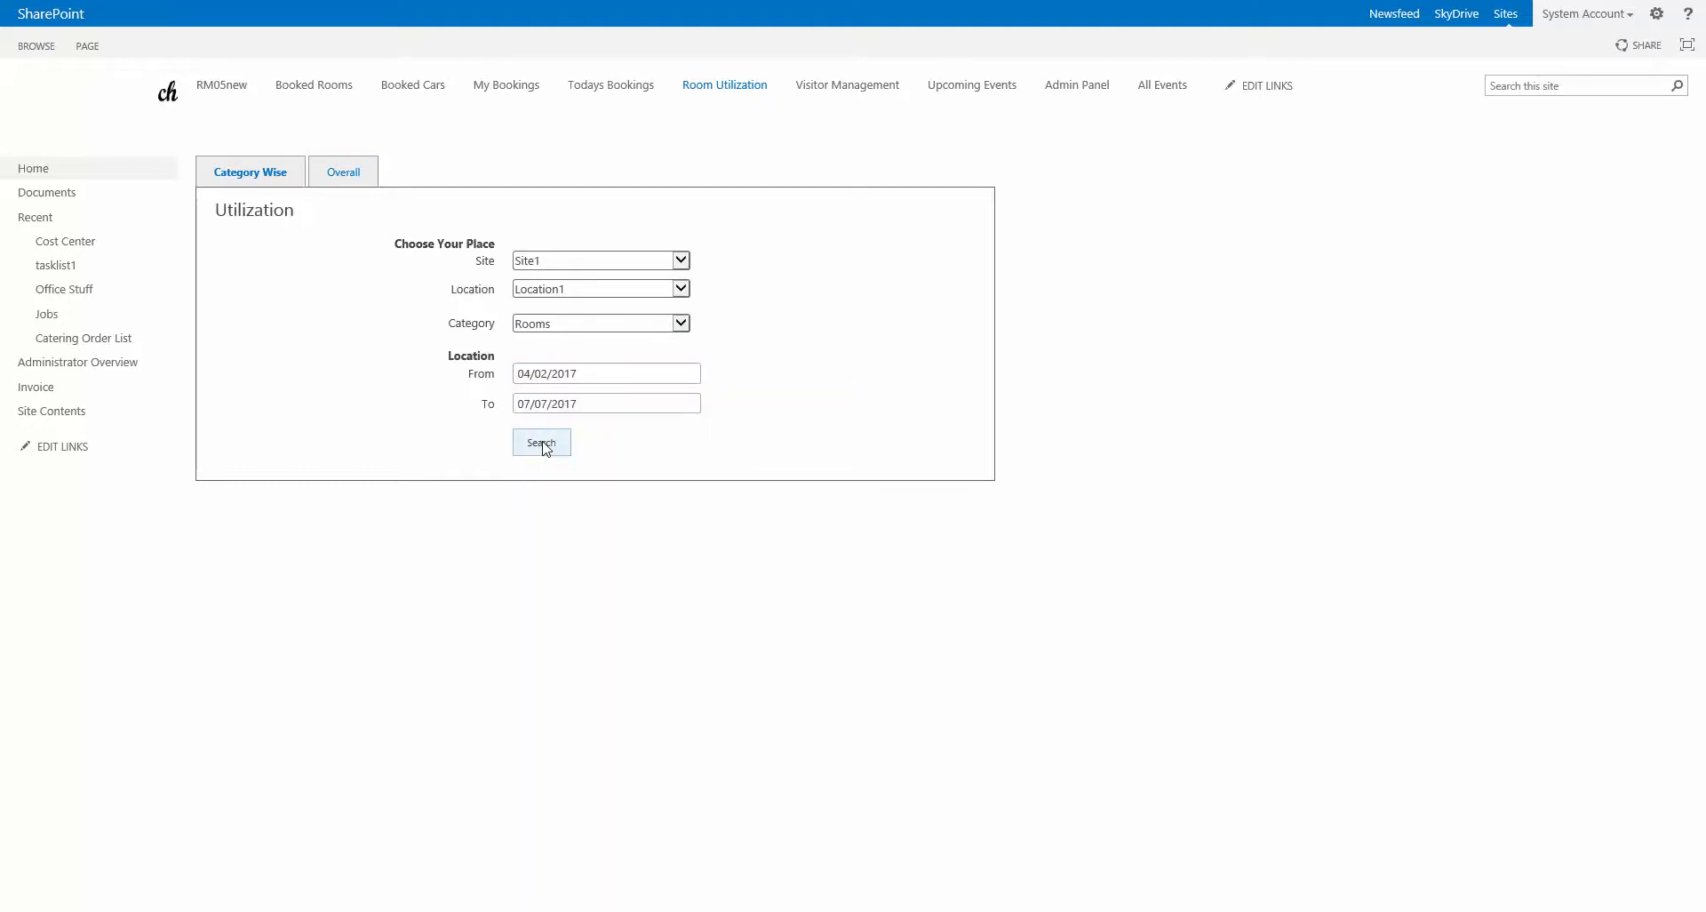
{"action": "left_click", "coordinate": [544, 444]}
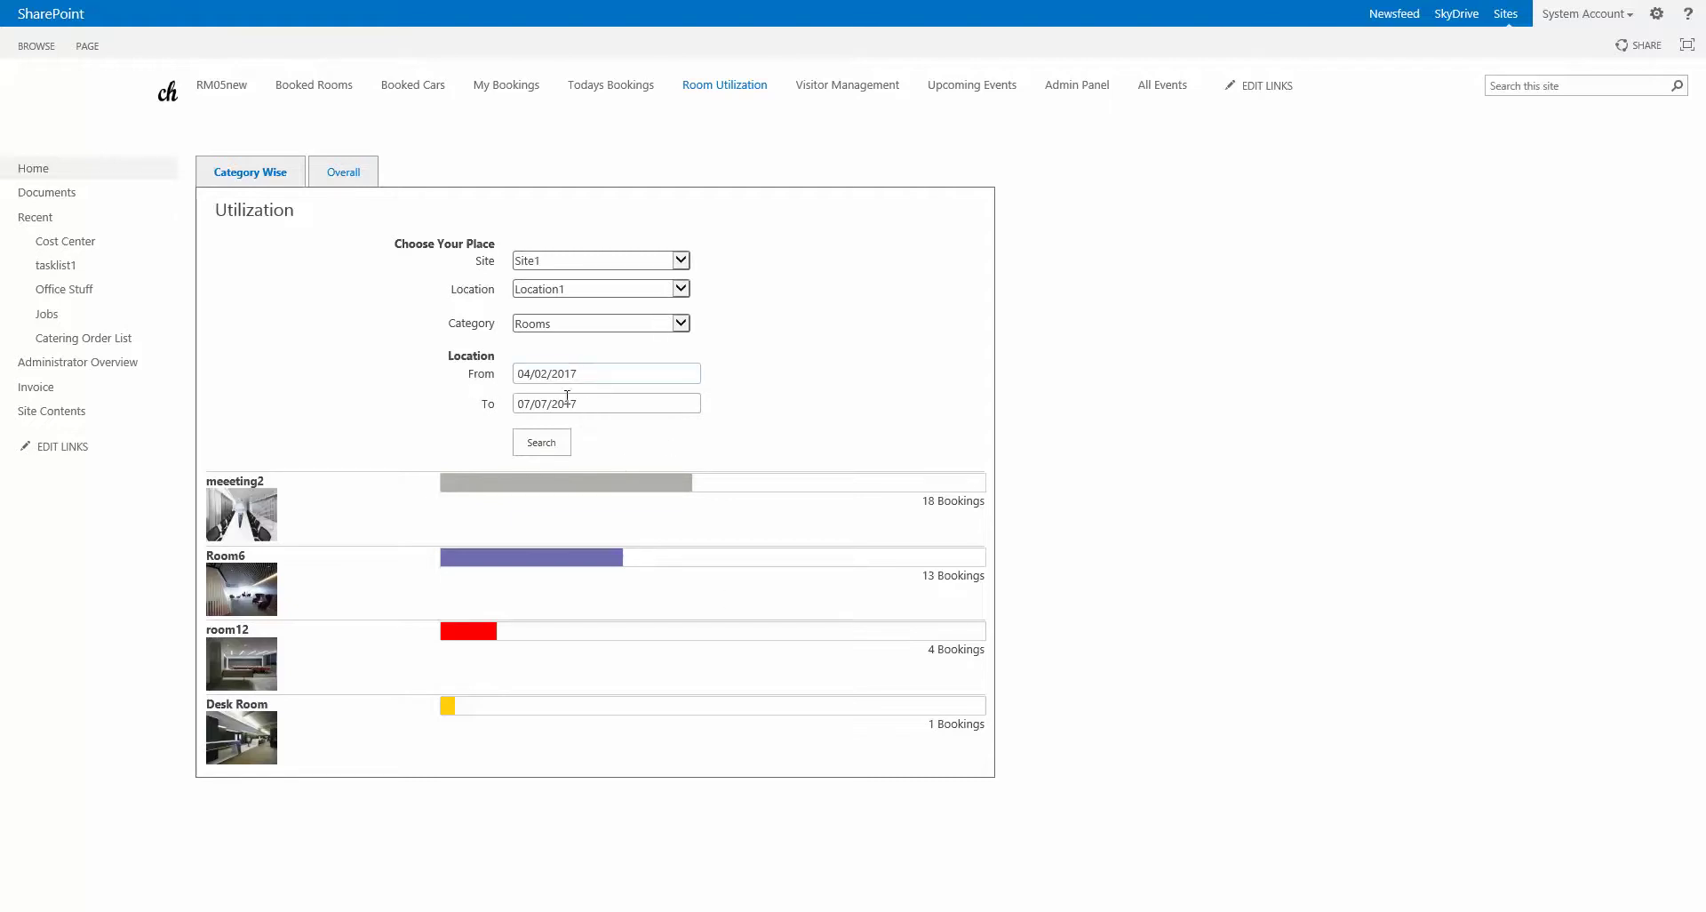
{"action": "left_click", "coordinate": [680, 324]}
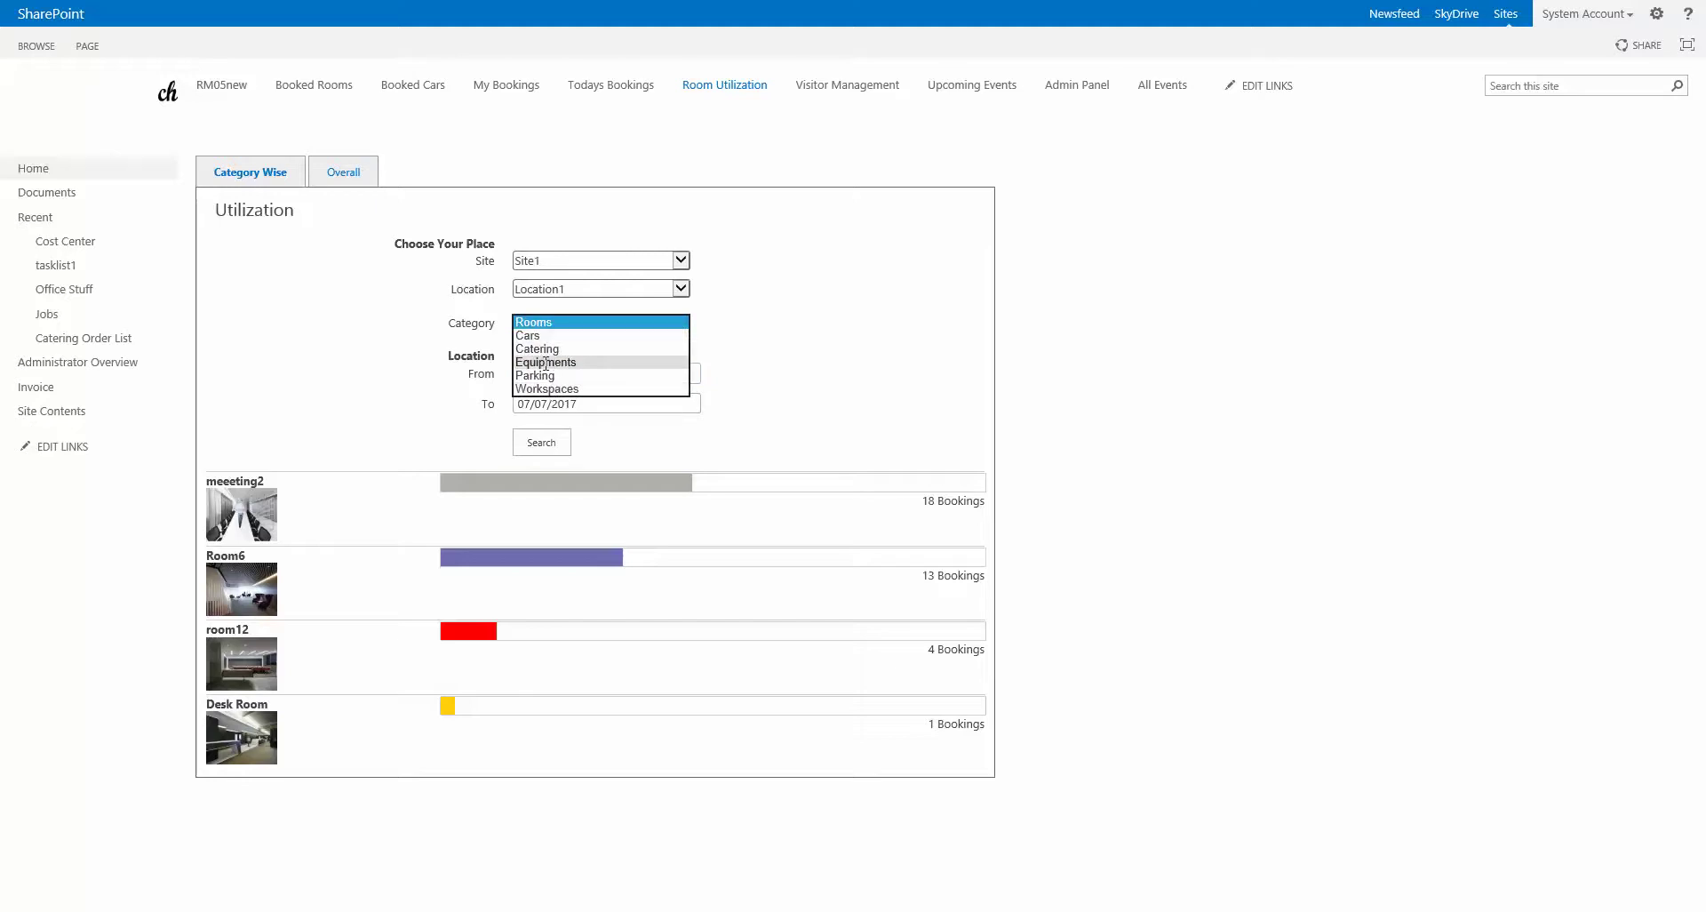
{"action": "left_click", "coordinate": [916, 397]}
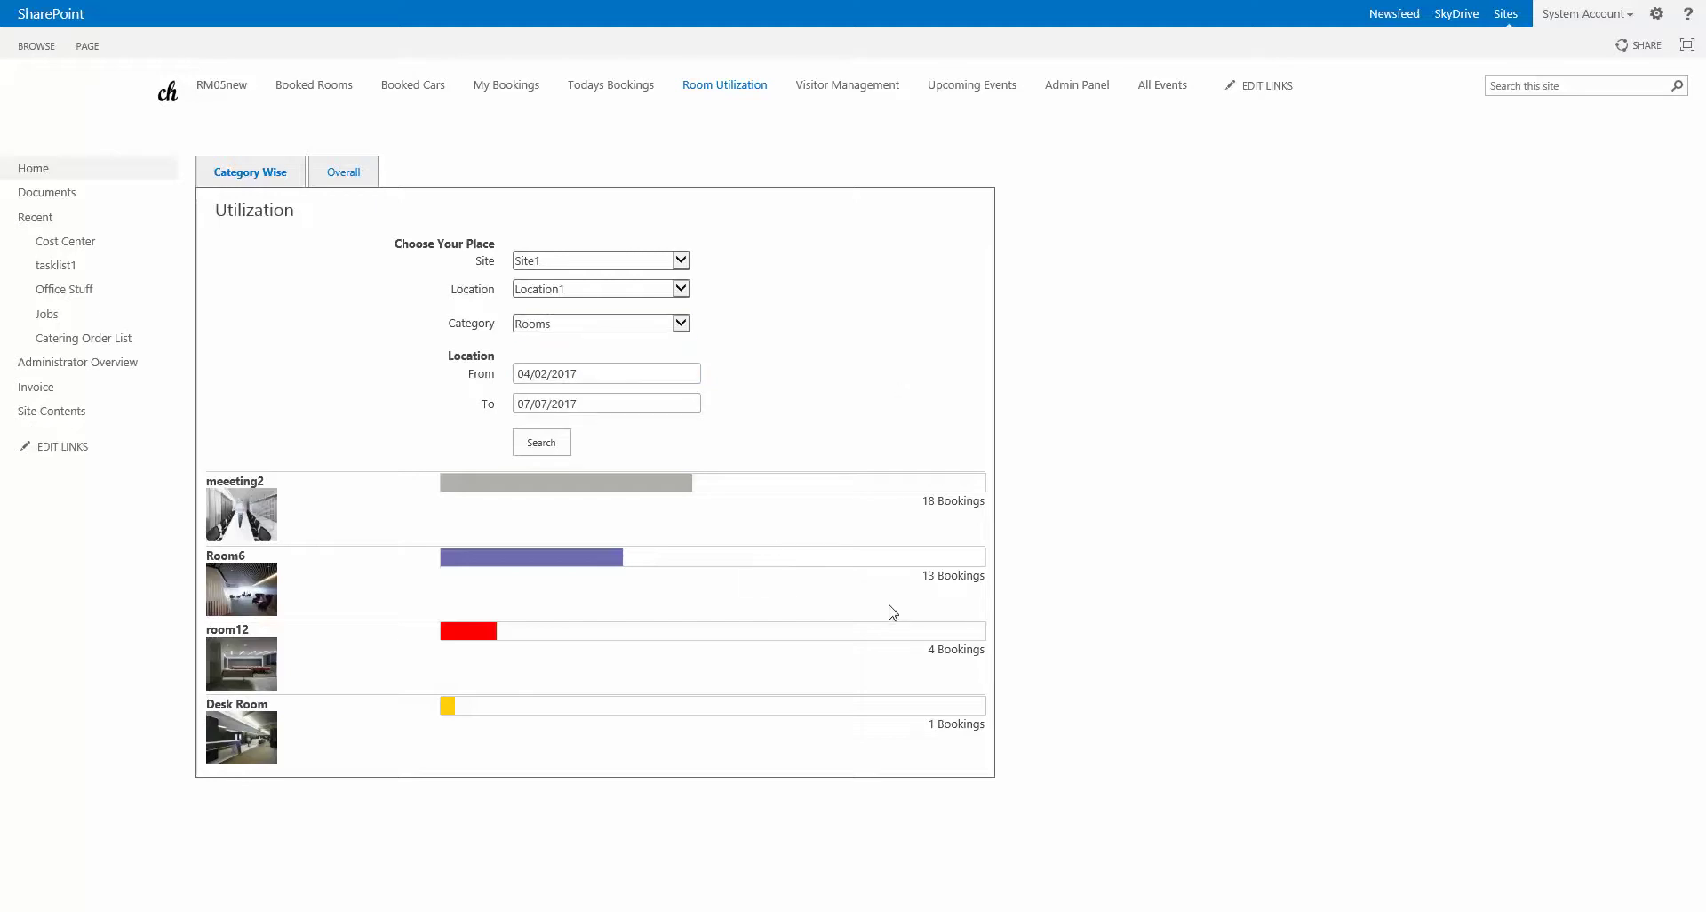
Show the overall utilization report for Site1
{"action": "left_click", "coordinate": [360, 180]}
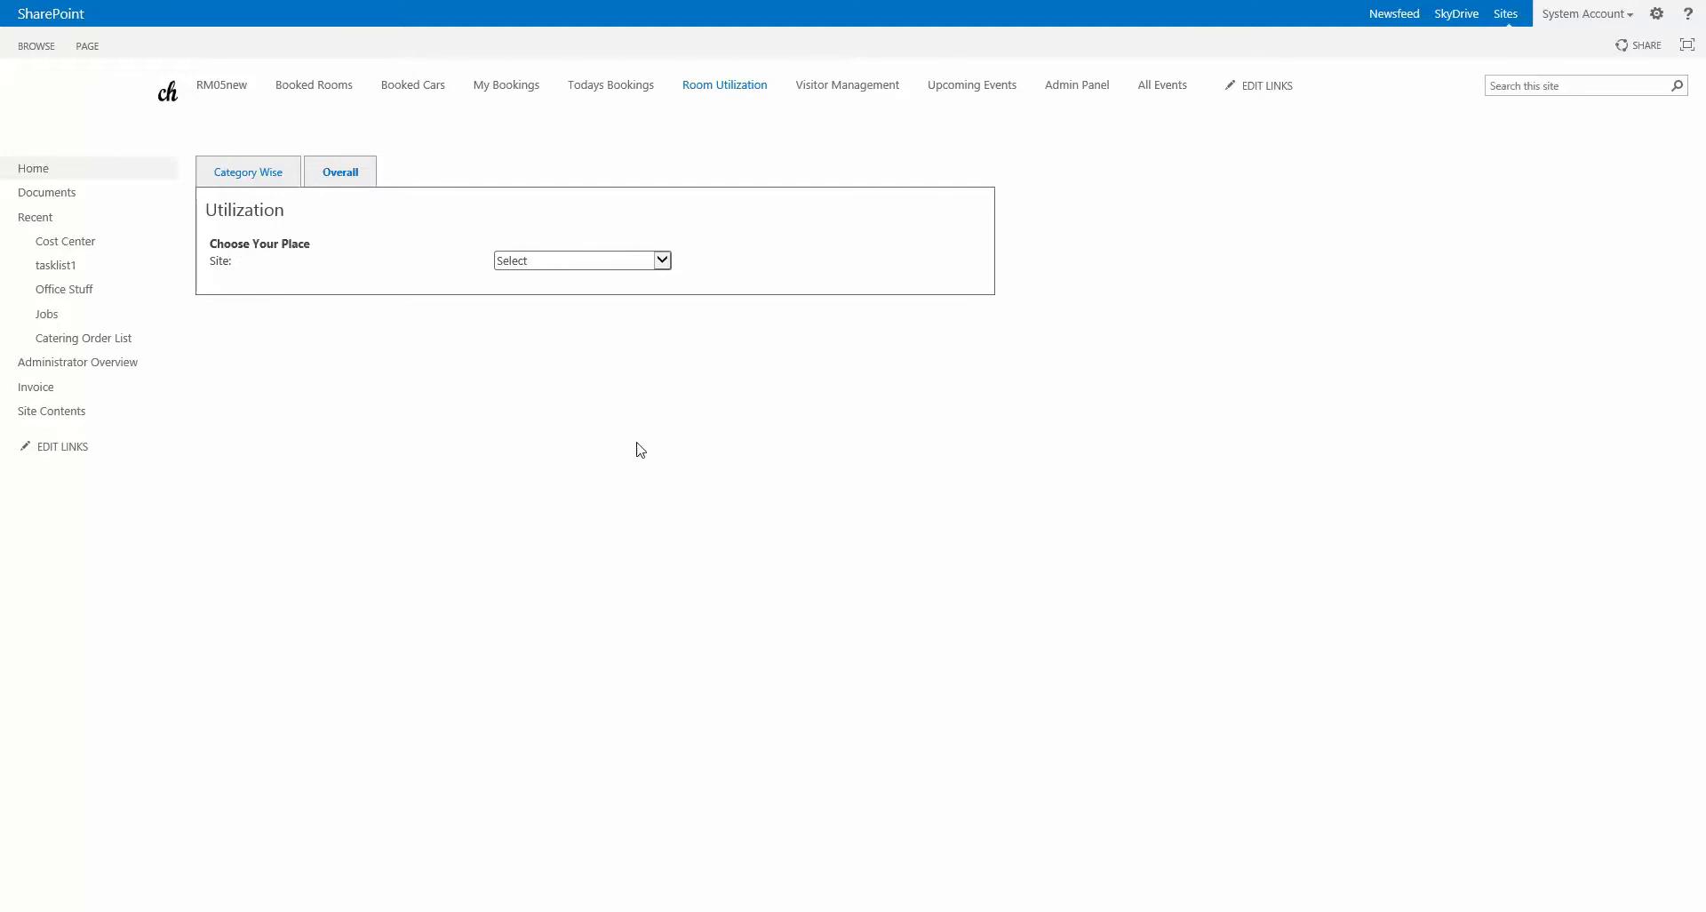
{"action": "left_click", "coordinate": [622, 263]}
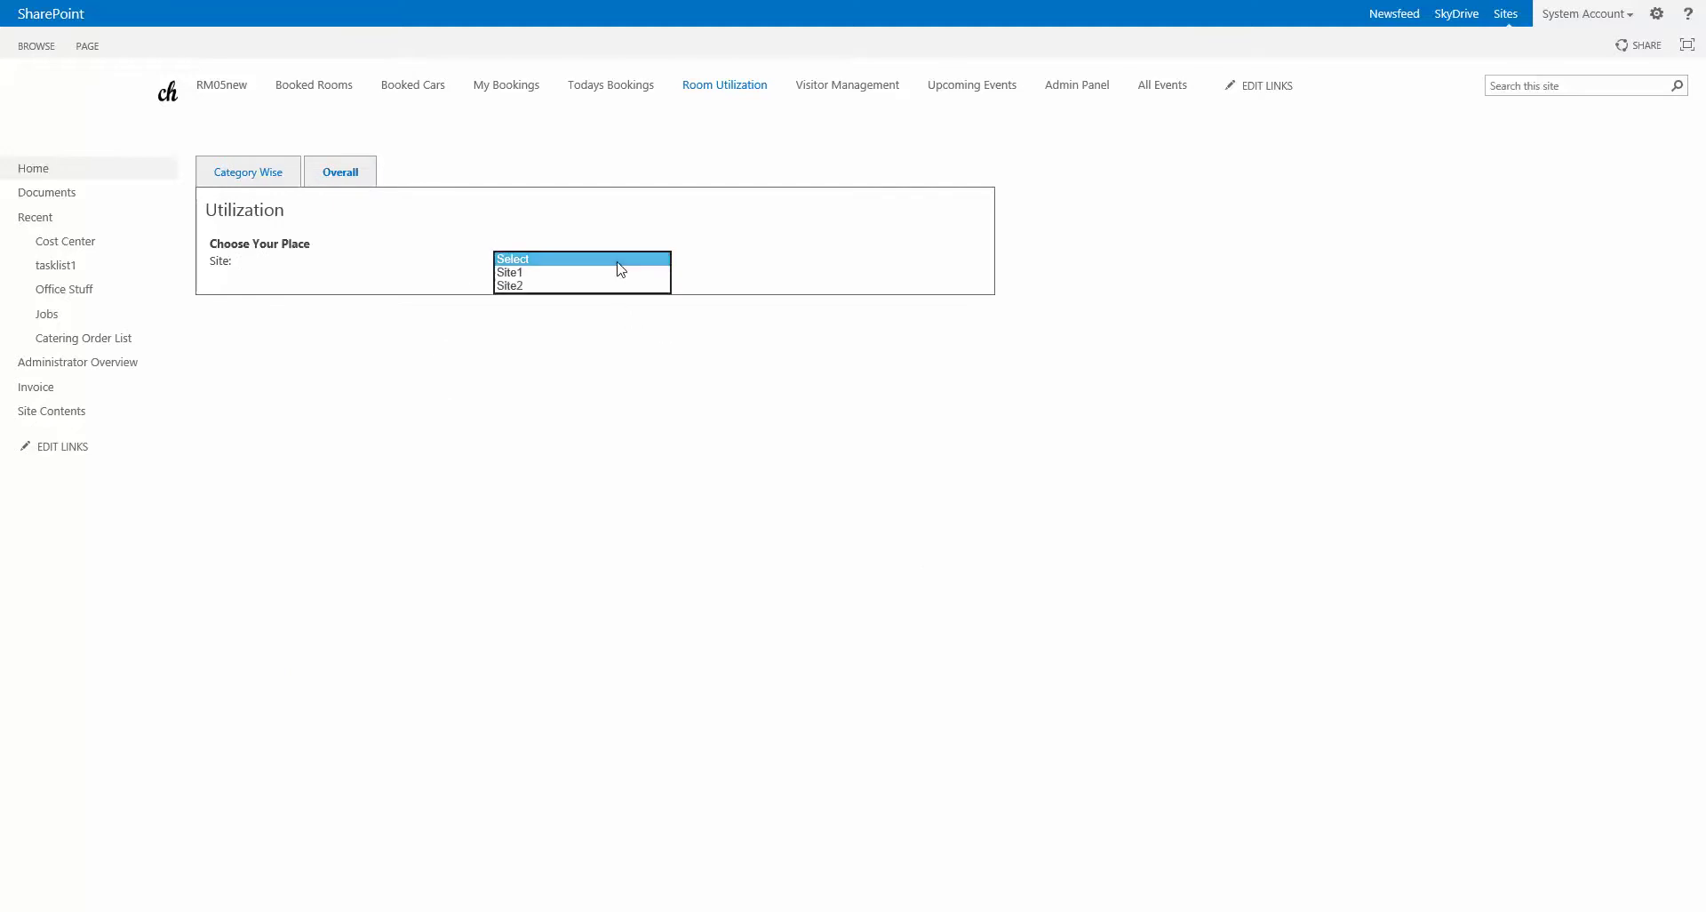
{"action": "left_click", "coordinate": [526, 274]}
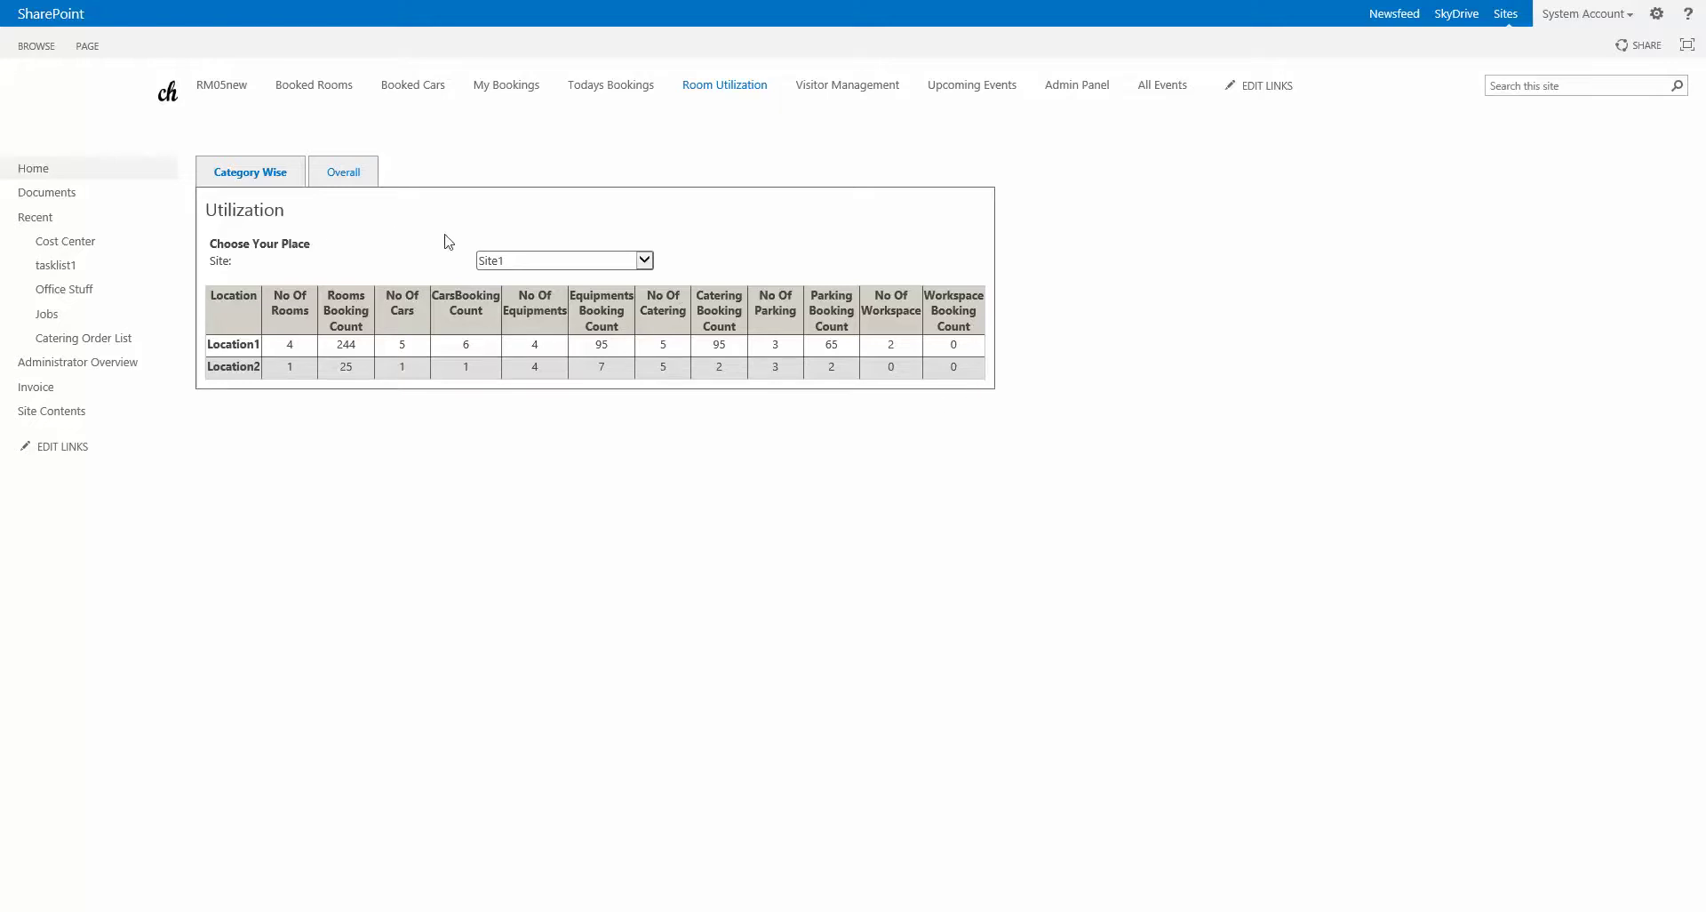
{"action": "left_click", "coordinate": [496, 262]}
{"action": "left_click", "coordinate": [496, 258]}
Compare the category-wise and overall utilization reports, ending on the category-wise one
{"action": "left_click", "coordinate": [250, 172]}
{"action": "left_click", "coordinate": [348, 175]}
{"action": "left_click", "coordinate": [237, 177]}
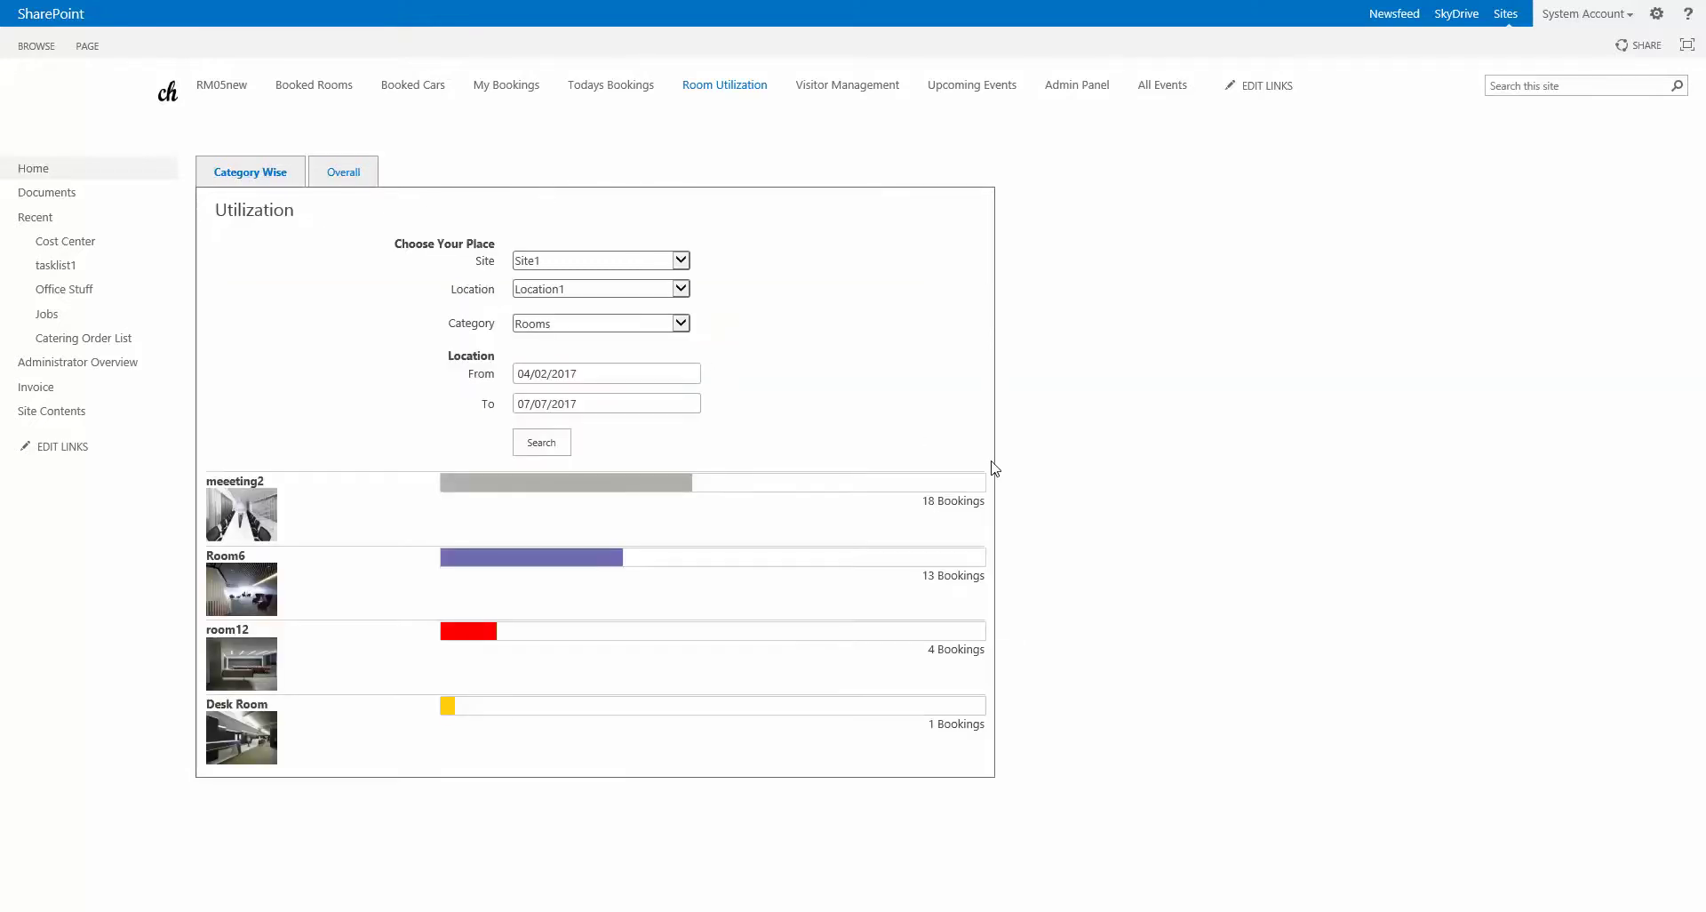
Open the All Events list and look through its bookings
{"action": "left_click", "coordinate": [1160, 89]}
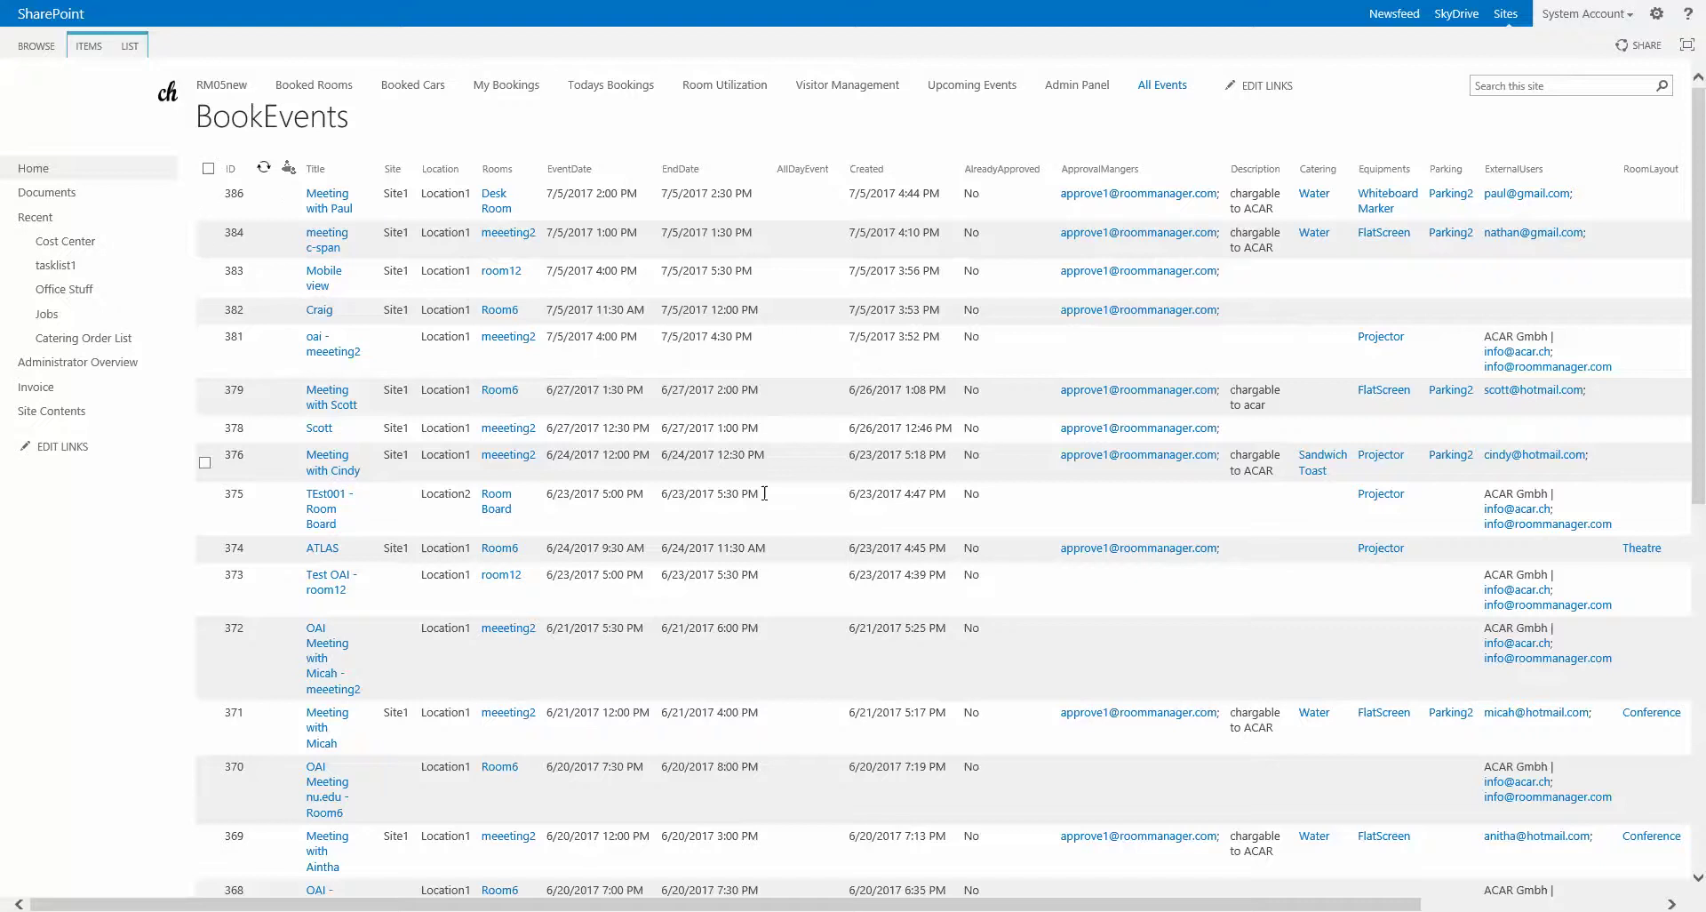
{"action": "scroll", "coordinate": [792, 495], "scroll_direction": "down", "scroll_amount": 6}
{"action": "scroll", "coordinate": [792, 495], "scroll_direction": "up", "scroll_amount": 4}
{"action": "scroll", "coordinate": [792, 495], "scroll_direction": "up", "scroll_amount": 2}
Filter the bookings list to the room Room Board and clear that filter again
{"action": "left_click", "coordinate": [535, 171]}
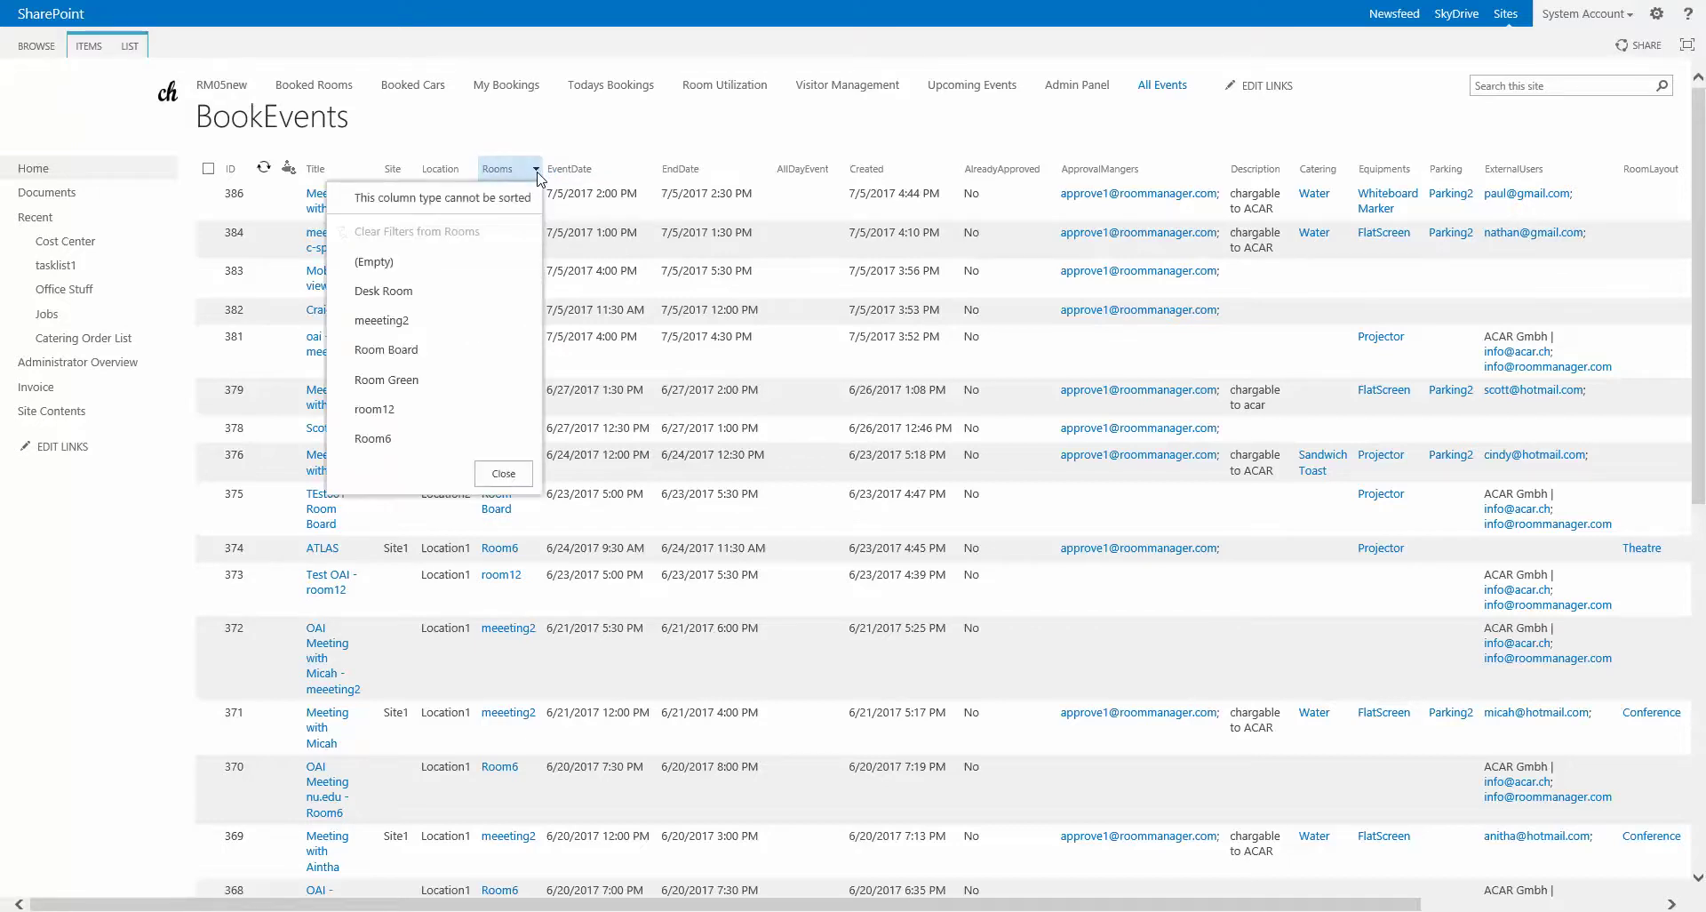
{"action": "left_click", "coordinate": [399, 351]}
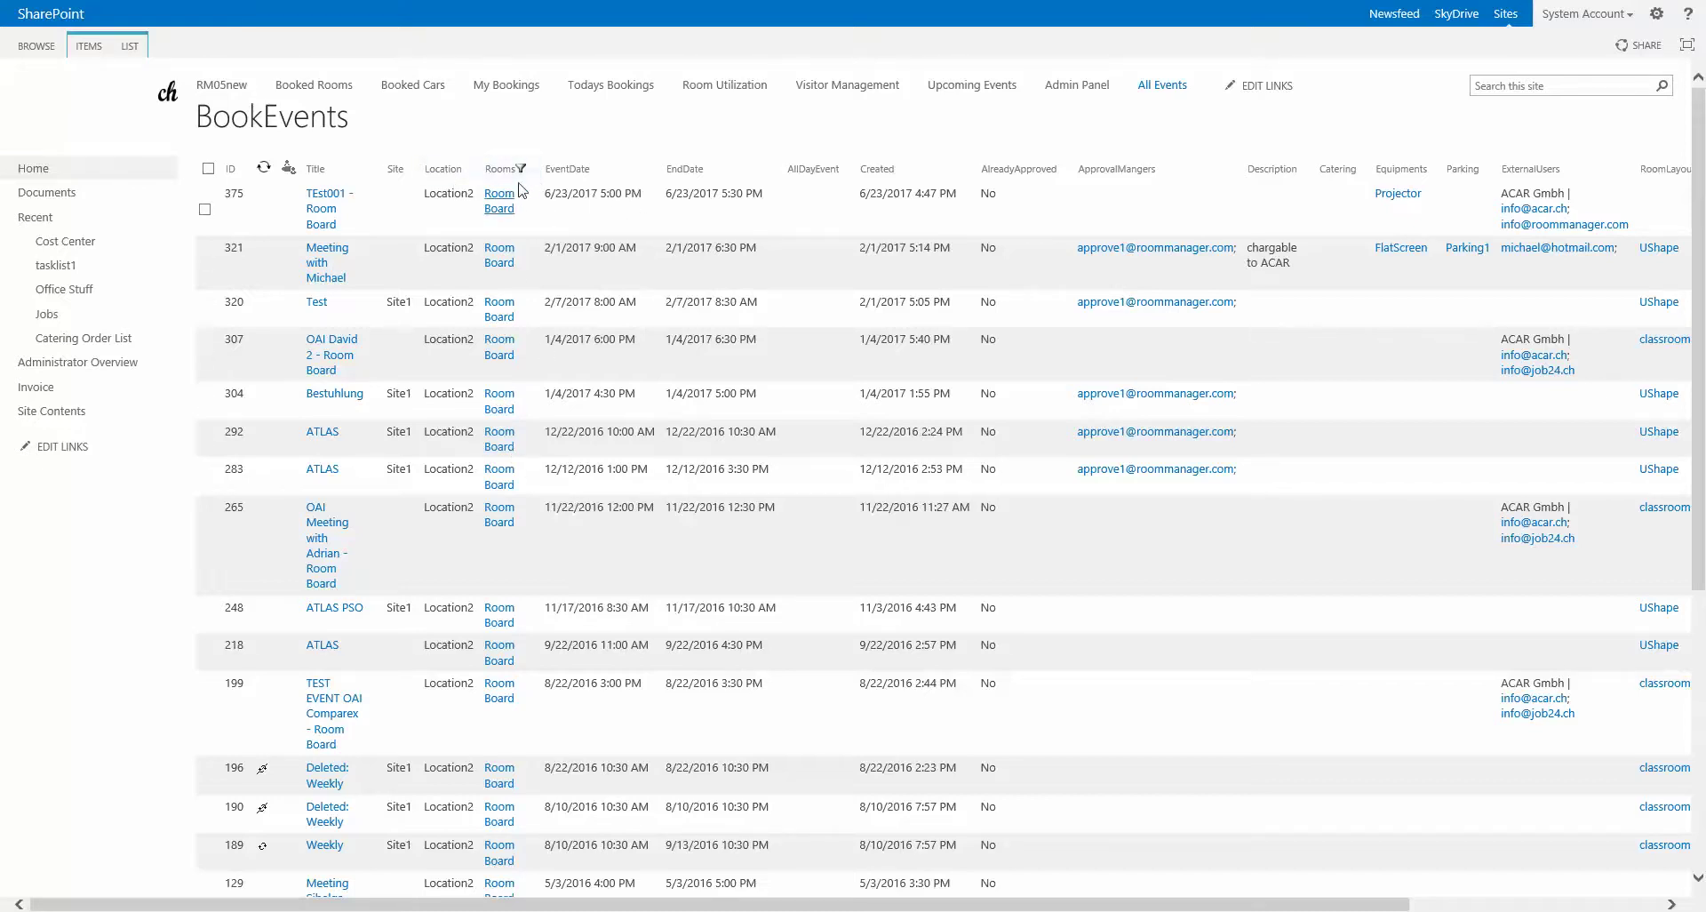
{"action": "left_click", "coordinate": [533, 174]}
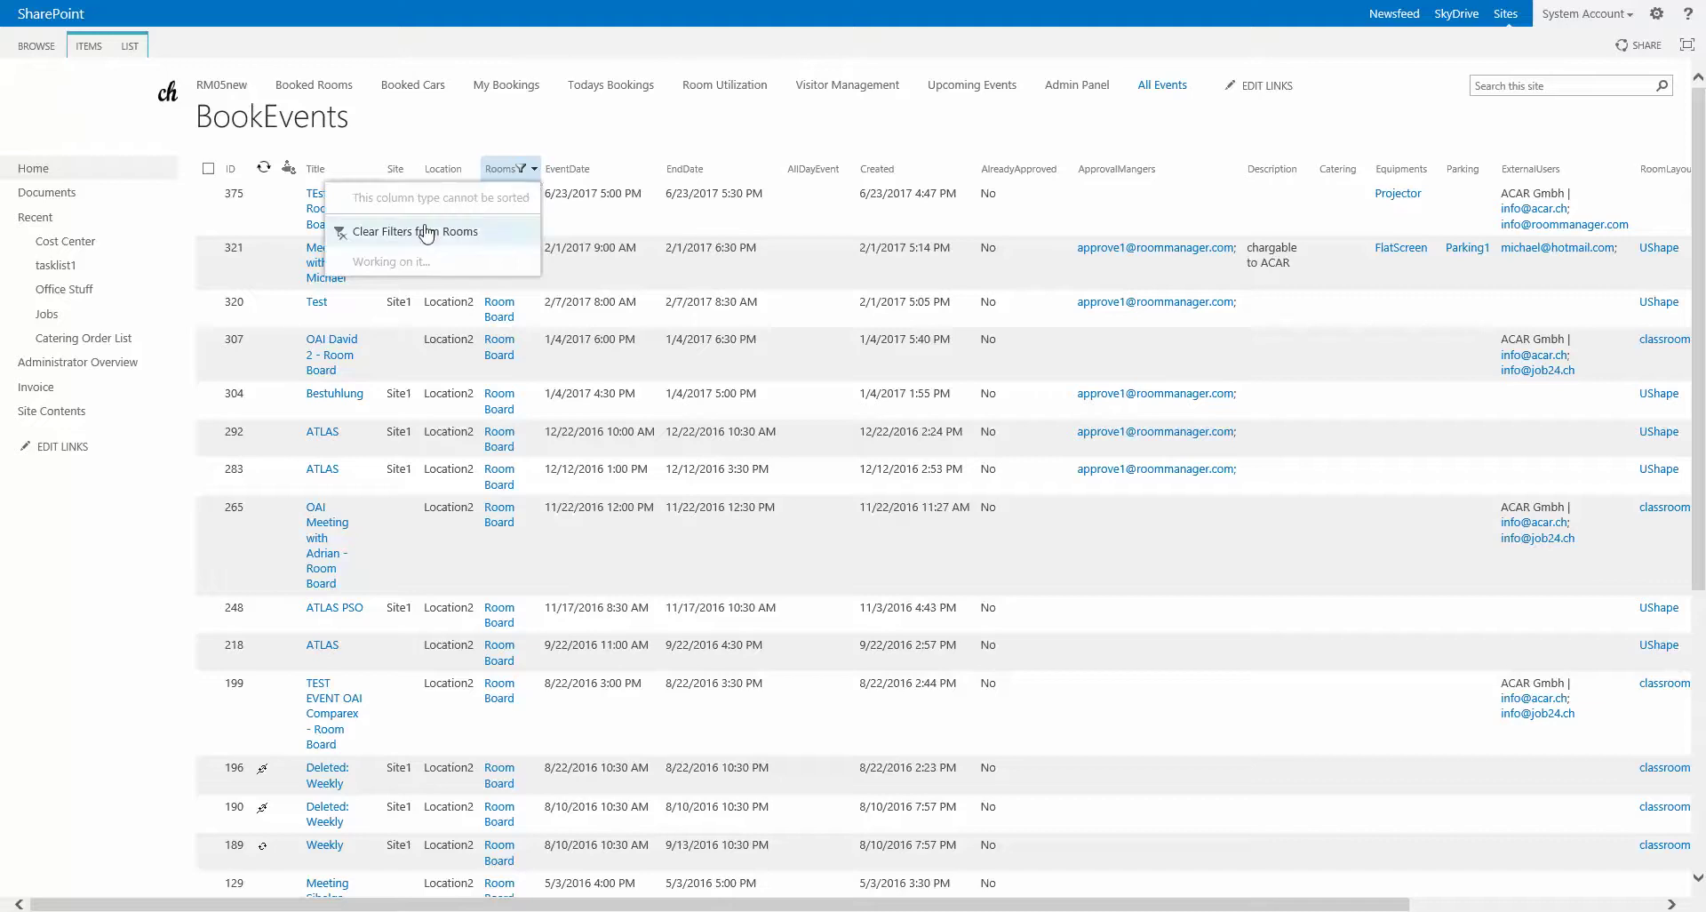
{"action": "left_click", "coordinate": [429, 233]}
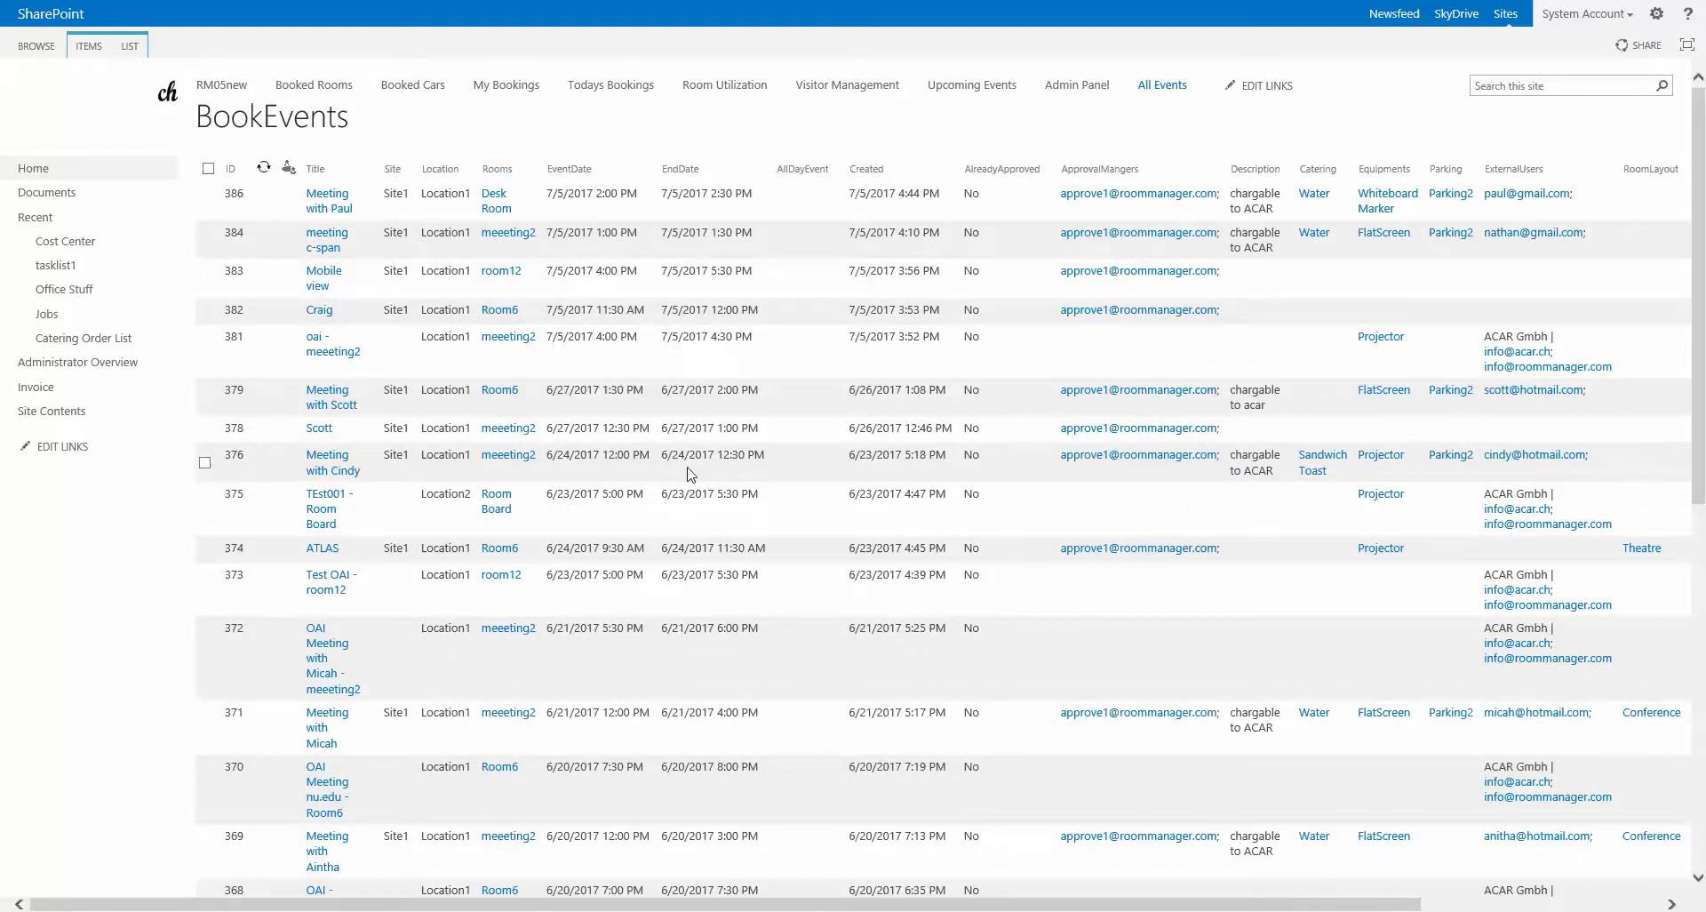
Export the BookEvents list to Excel, open the query file, enable its data connection and sign in with the account password
{"action": "left_click", "coordinate": [134, 49]}
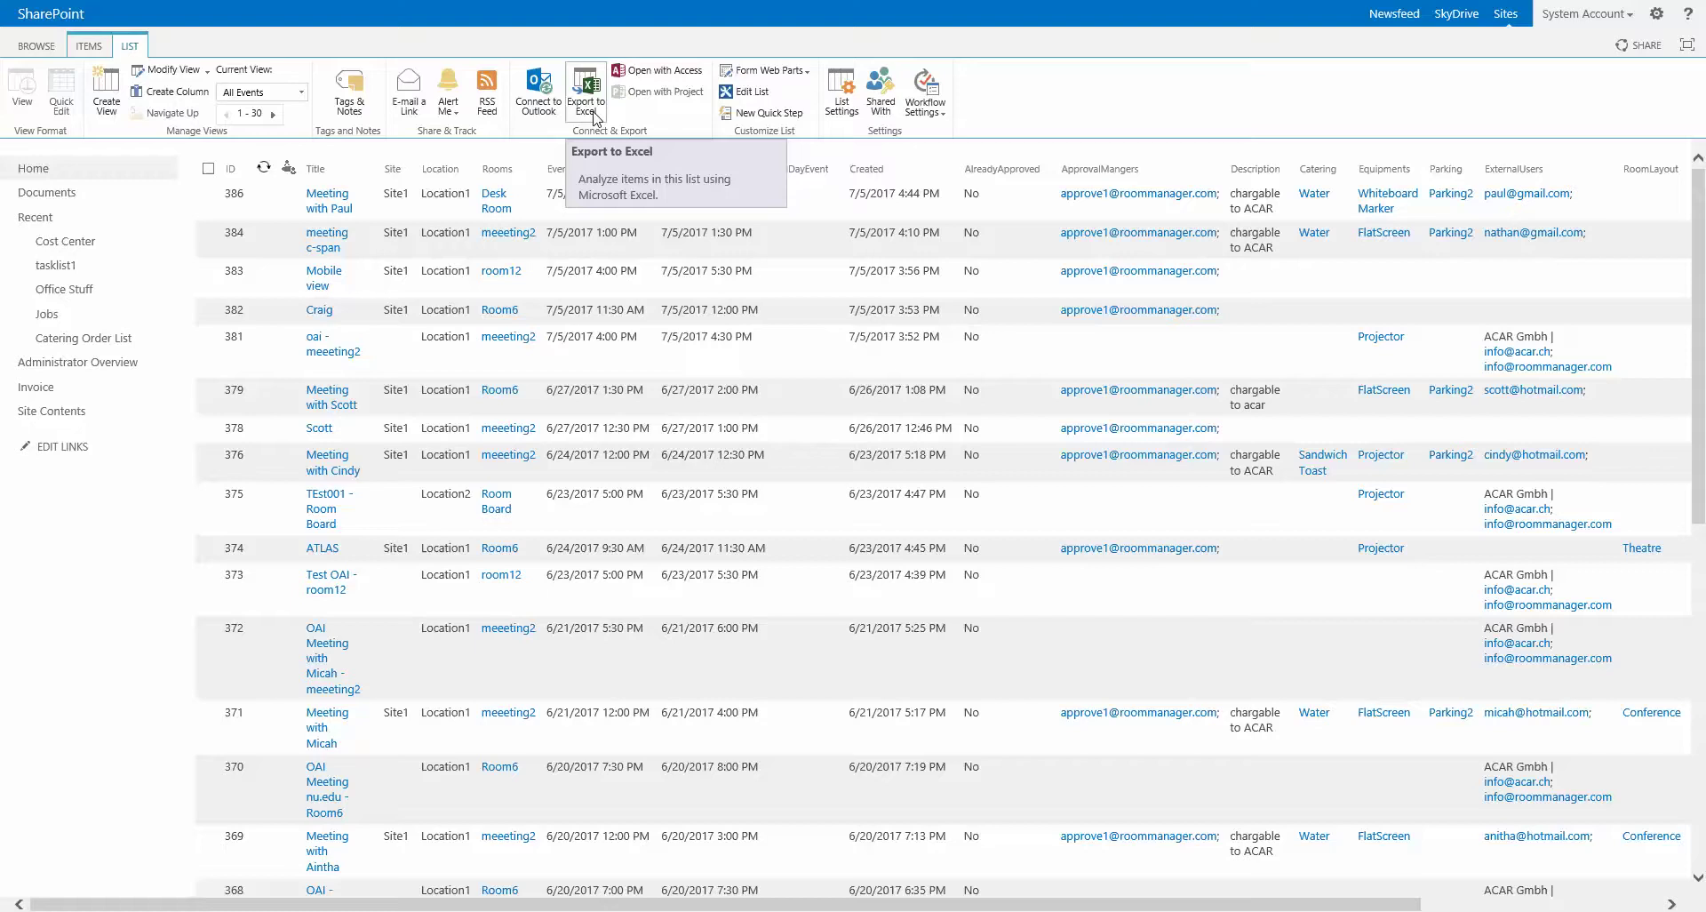
{"action": "left_click", "coordinate": [595, 119]}
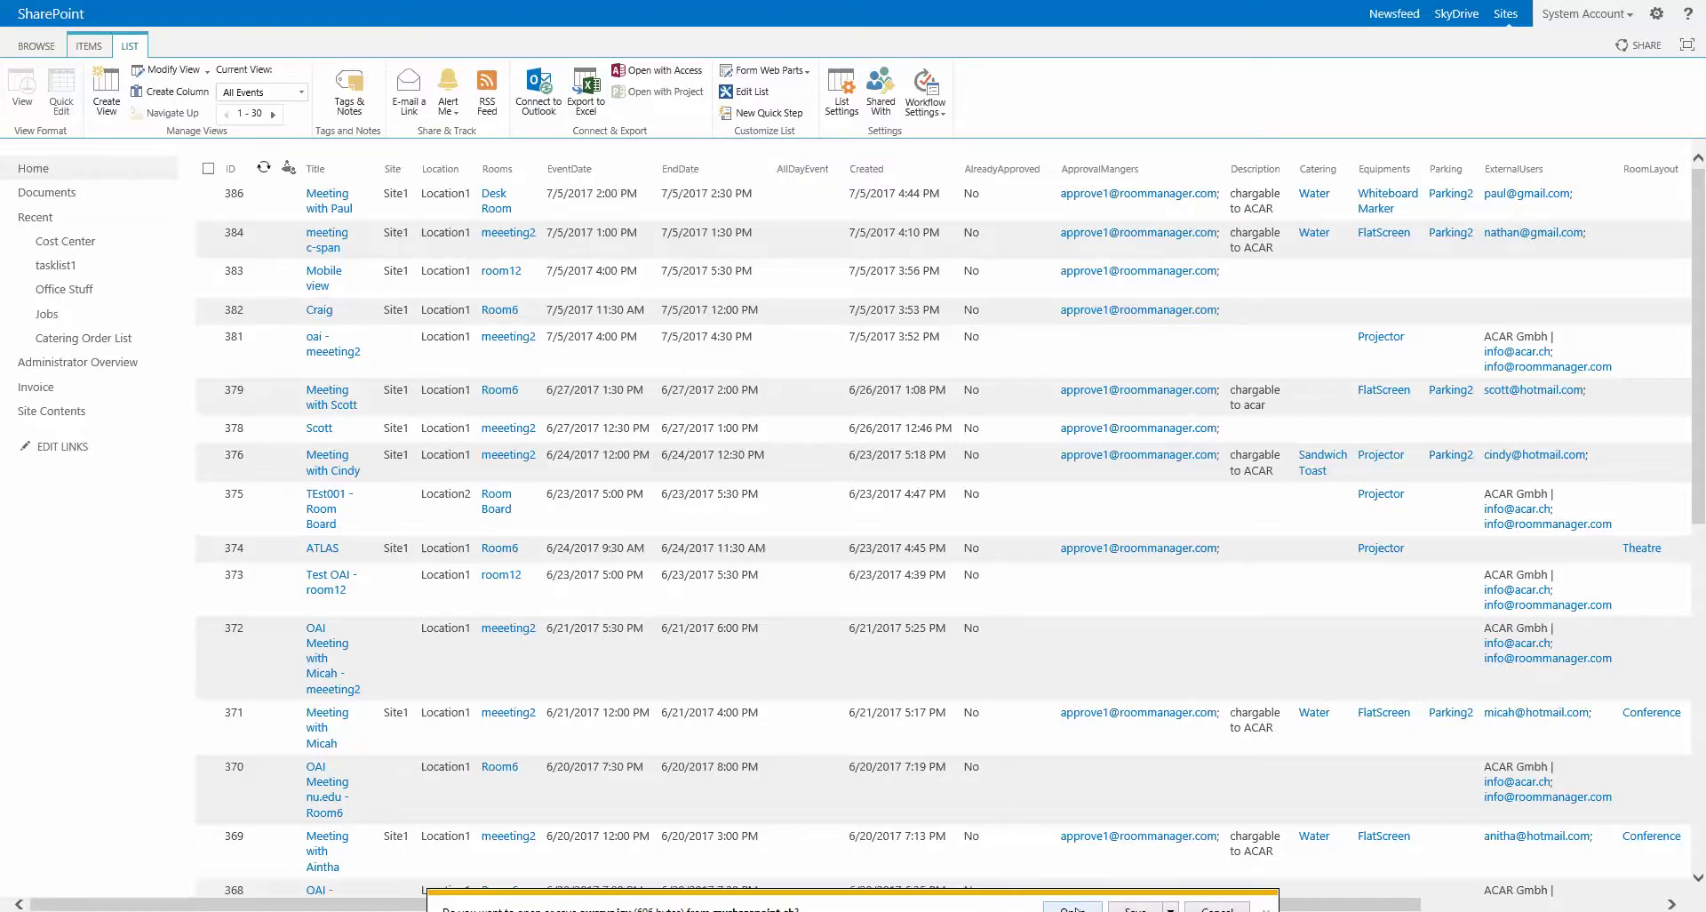
{"action": "left_click", "coordinate": [1073, 907]}
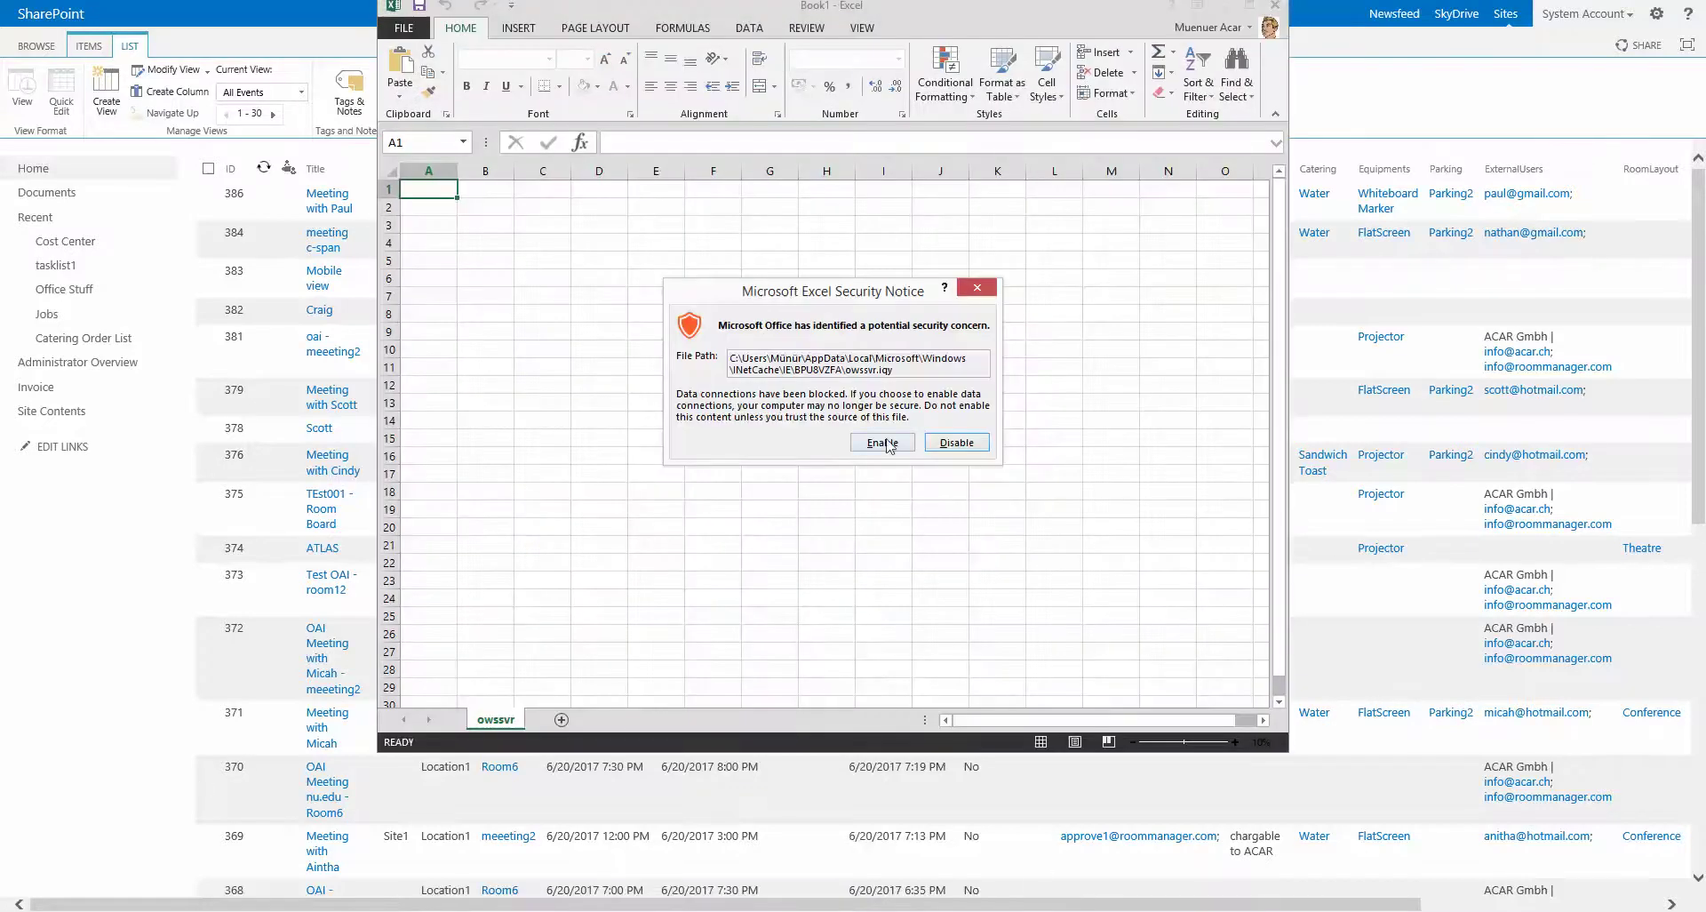
{"action": "left_click", "coordinate": [884, 442]}
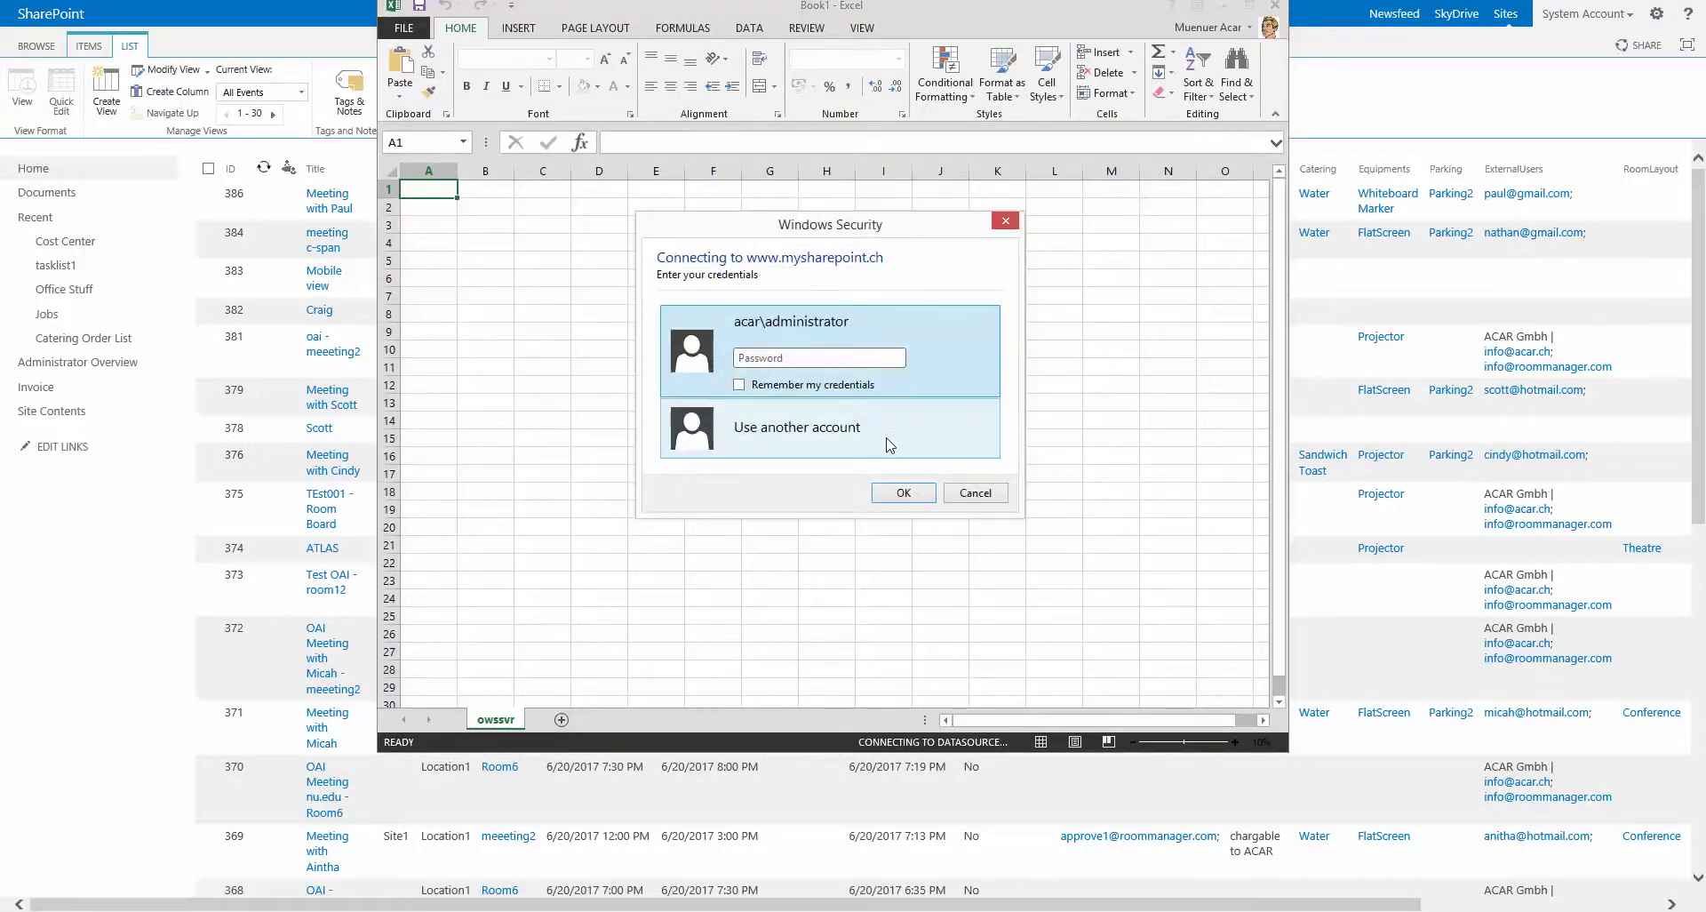
{"action": "type", "text": "••••••••"}
{"action": "left_click", "coordinate": [915, 493]}
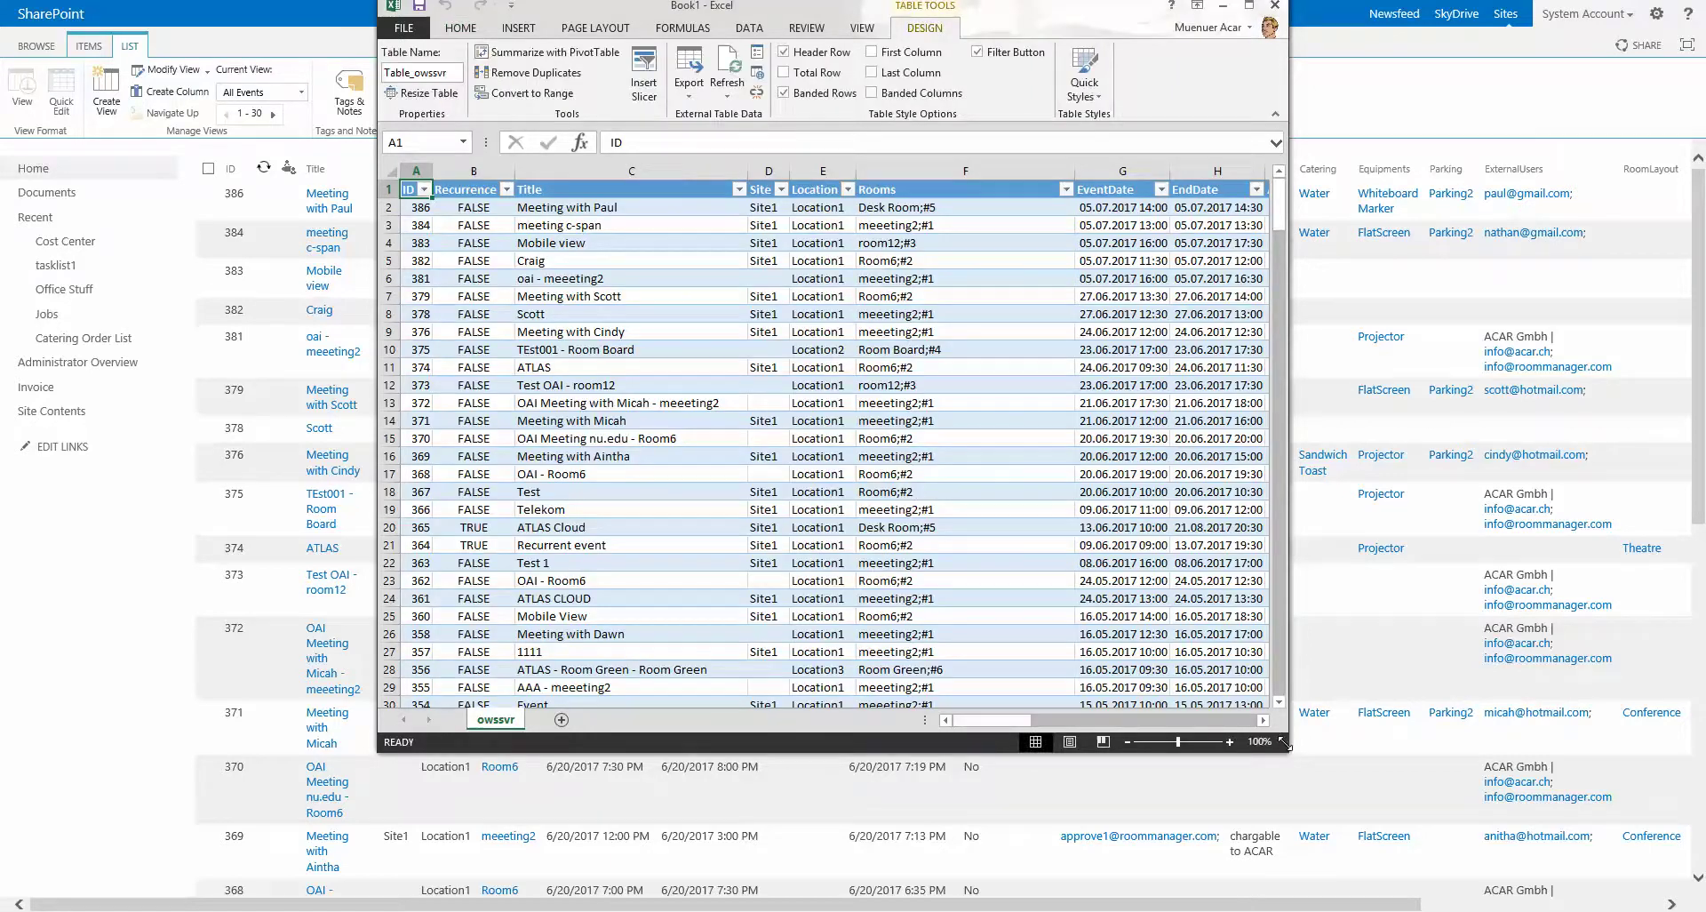
Enlarge the Excel window, examine the exported bookings and the Site column's filter options, and close the workbook
{"action": "left_click_drag", "start_coordinate": [1285, 743], "coordinate": [1591, 889]}
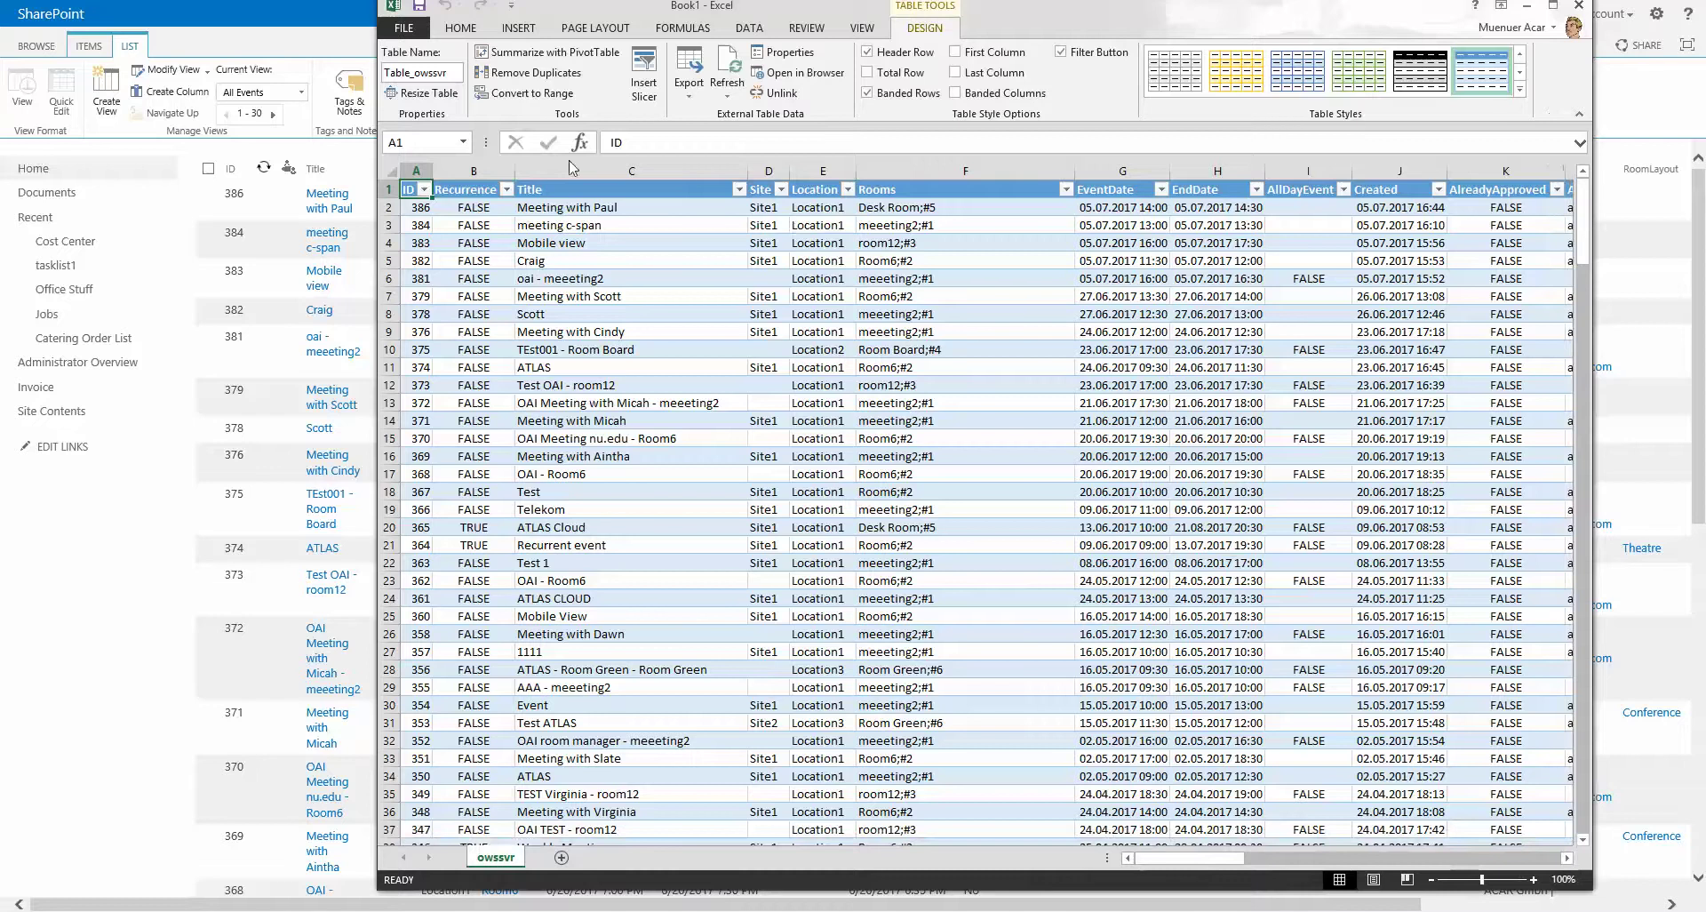
{"action": "left_click", "coordinate": [781, 190]}
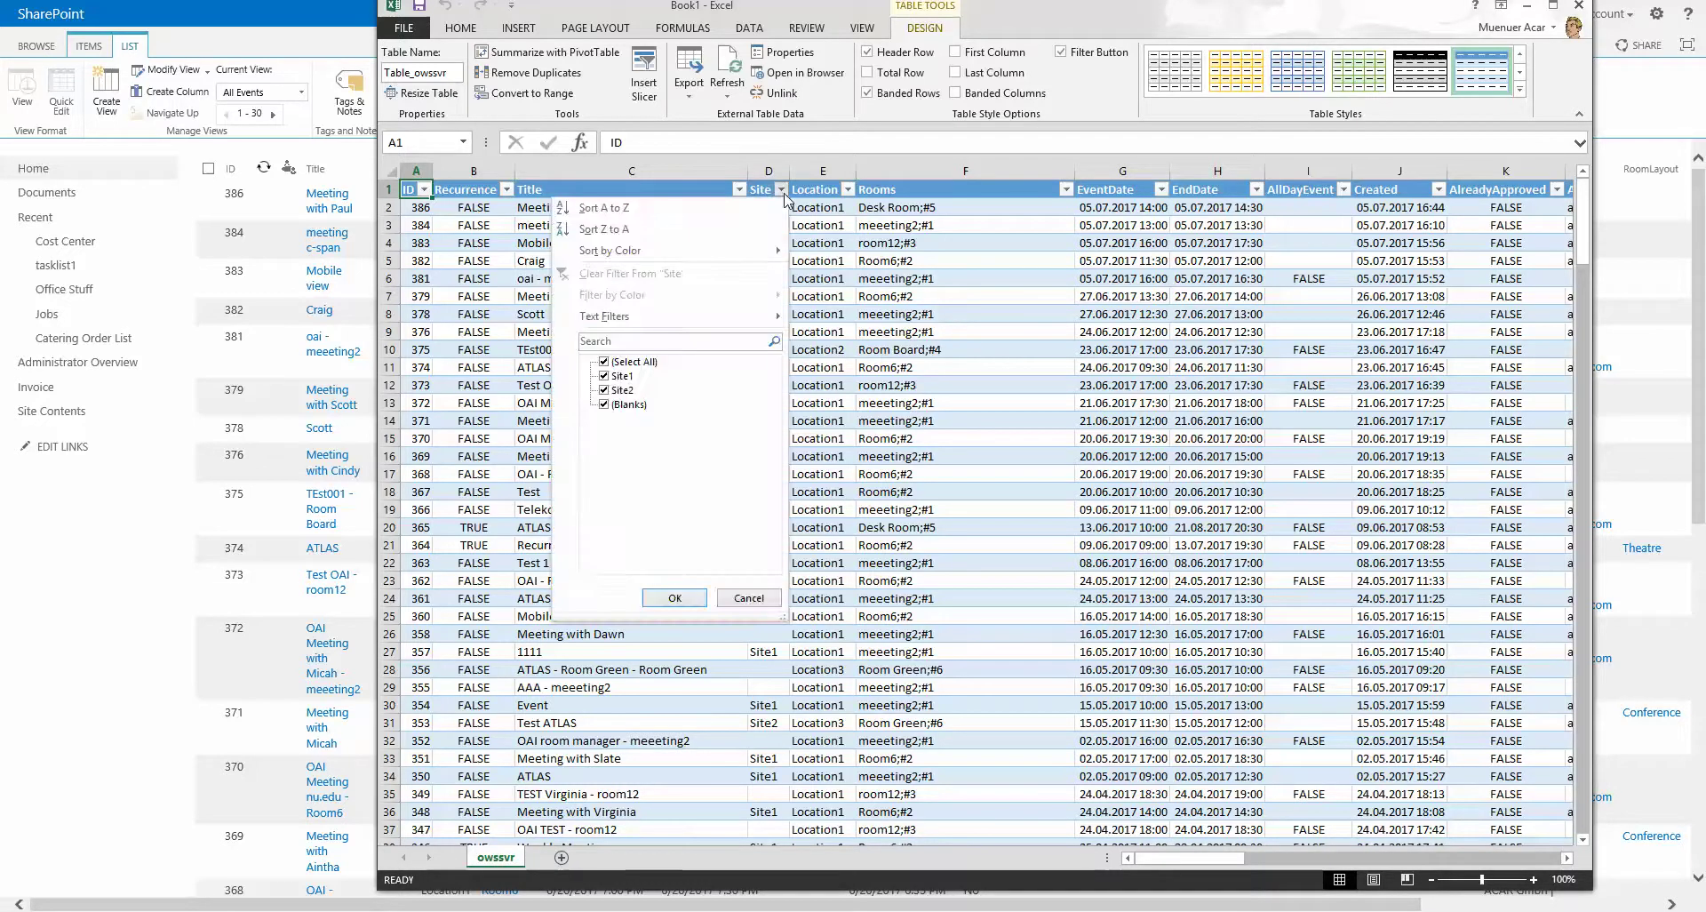
{"action": "left_click", "coordinate": [781, 190]}
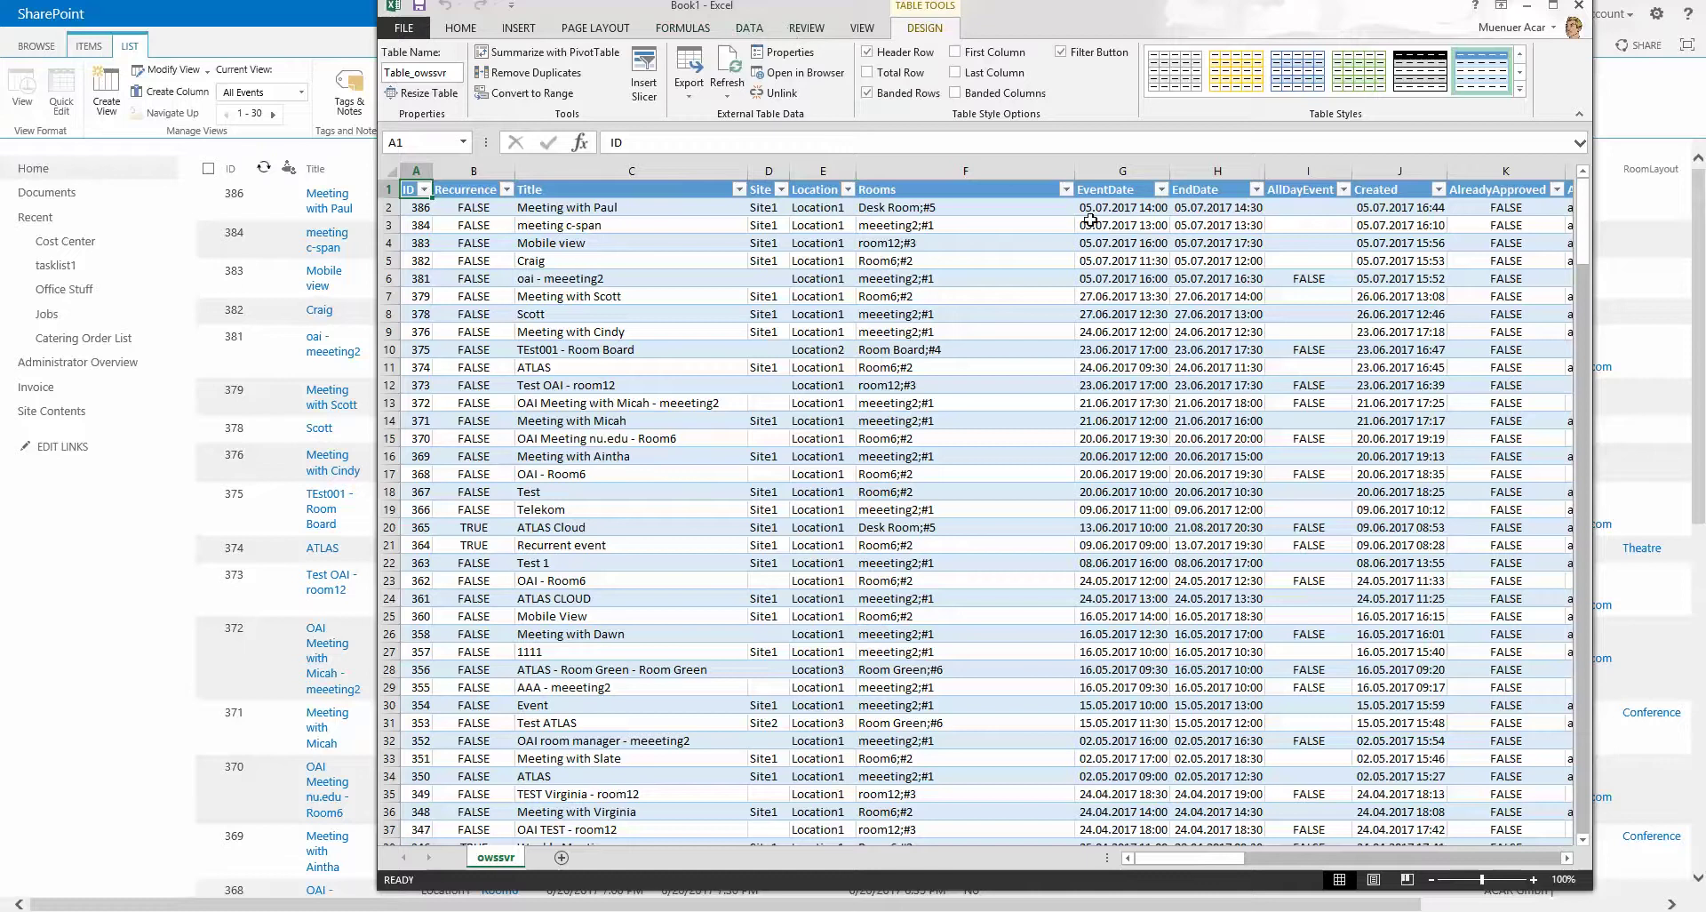
{"action": "scroll", "coordinate": [826, 381], "scroll_direction": "down", "scroll_amount": 20}
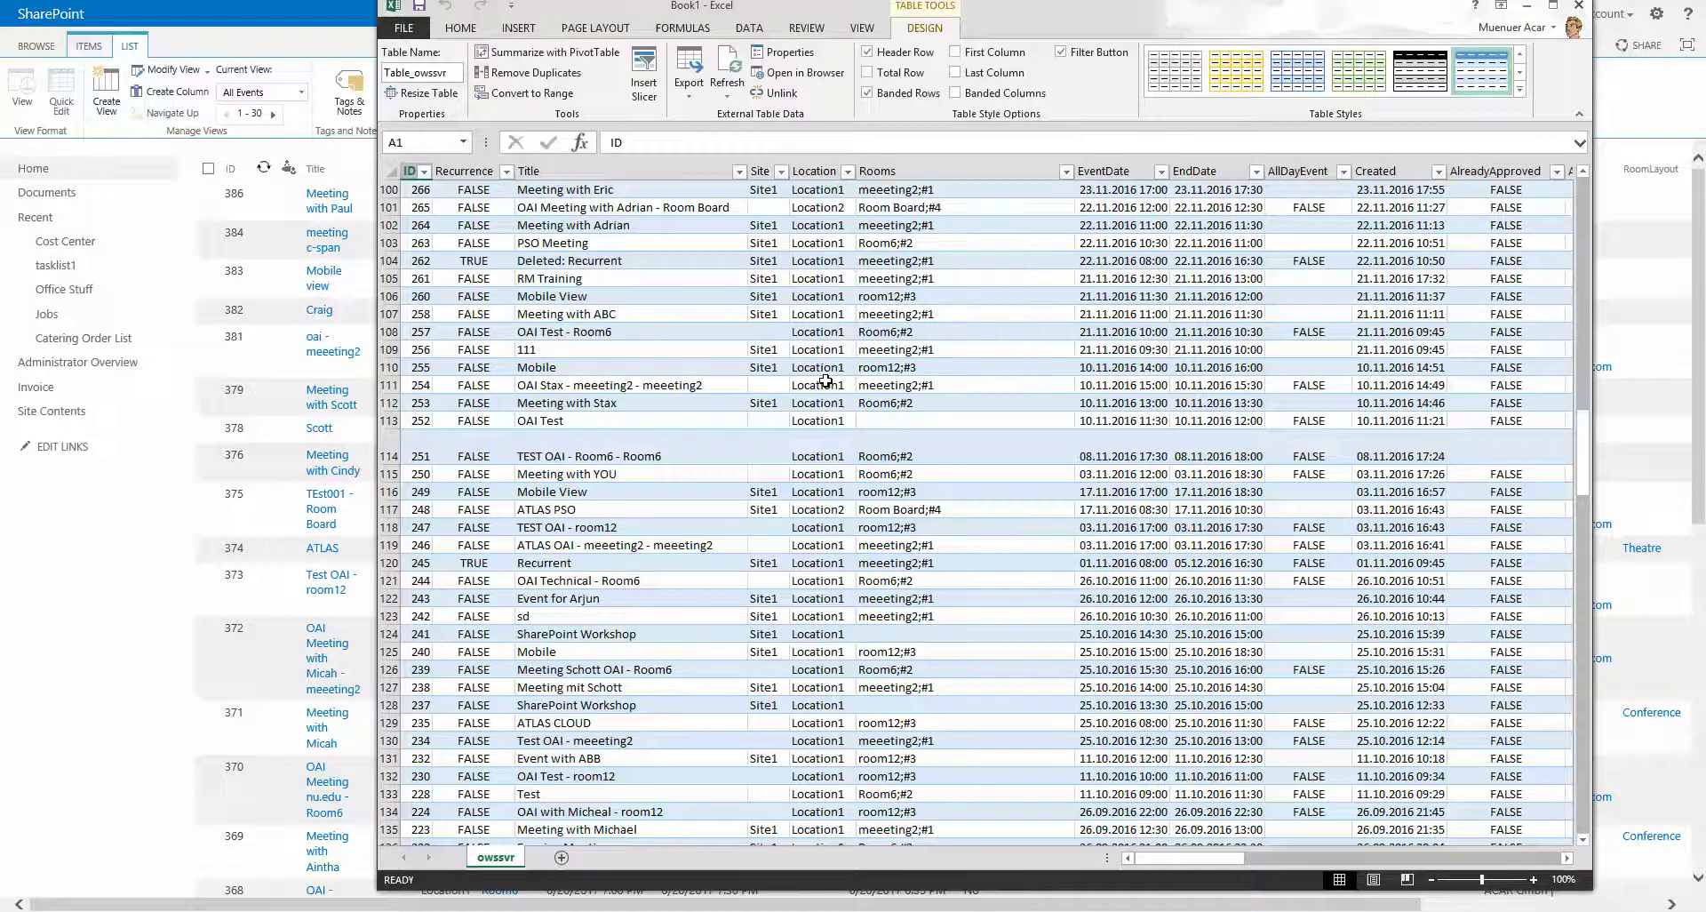
{"action": "scroll", "coordinate": [826, 381], "scroll_direction": "down", "scroll_amount": 20}
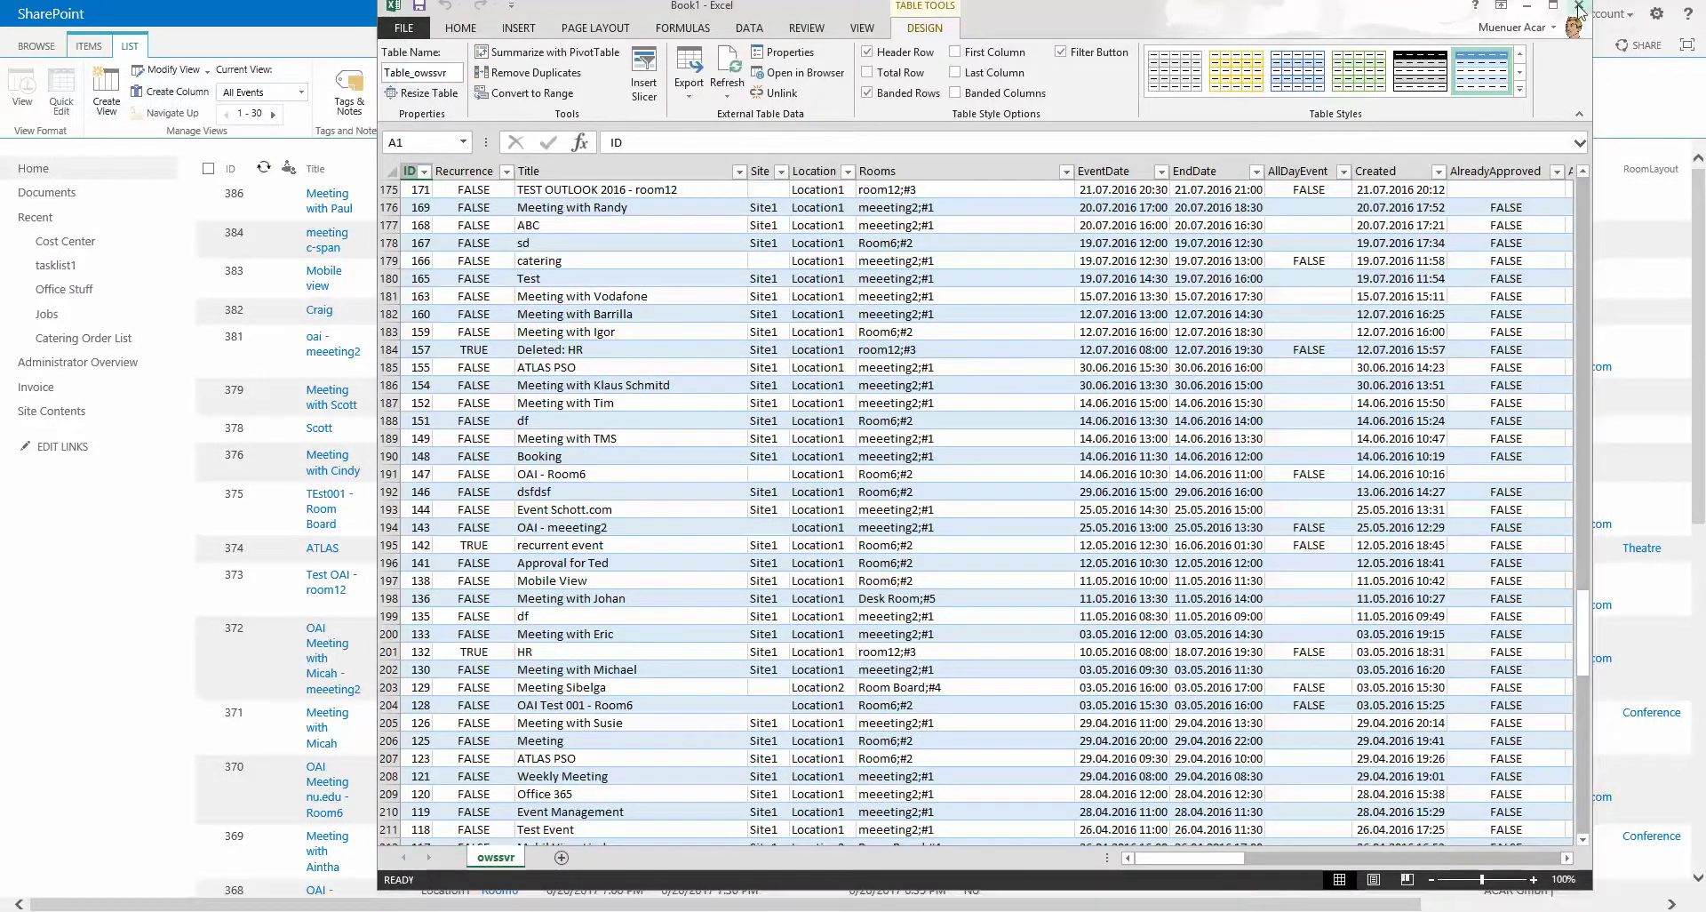
{"action": "left_click", "coordinate": [1579, 8]}
{"action": "left_click", "coordinate": [870, 447]}
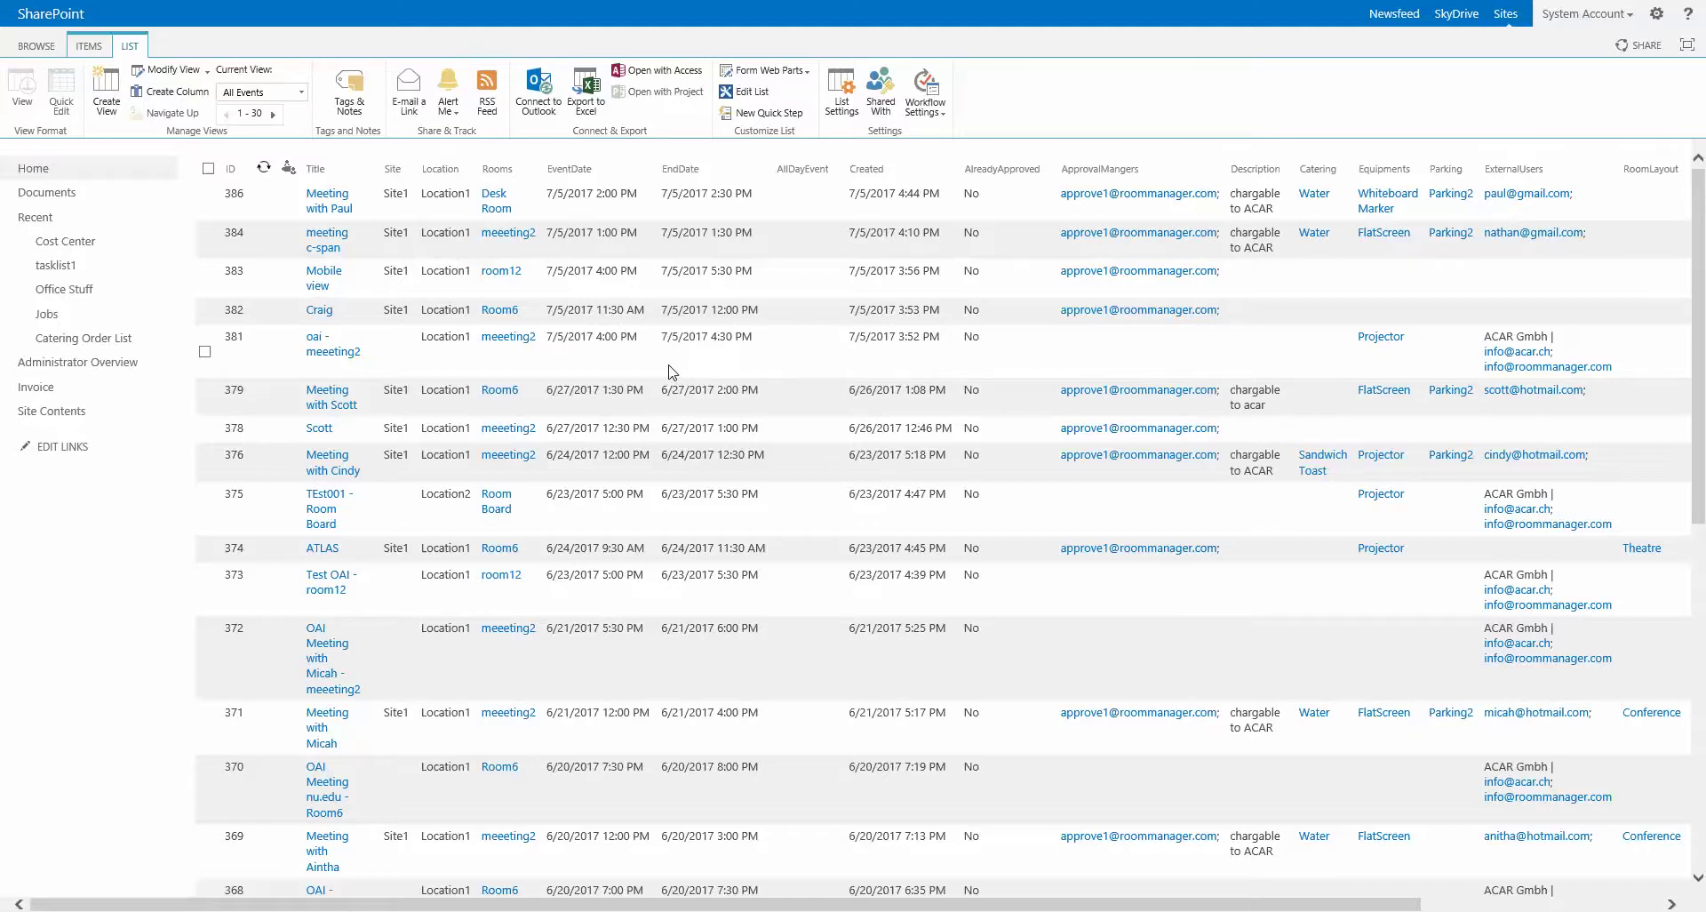
Start connecting the BookEvents calendar to Outlook and decline the connection
{"action": "scroll", "coordinate": [668, 371], "scroll_direction": "down", "scroll_amount": 3}
{"action": "scroll", "coordinate": [668, 369], "scroll_direction": "up", "scroll_amount": 3}
{"action": "left_click", "coordinate": [540, 99]}
{"action": "left_click", "coordinate": [885, 462]}
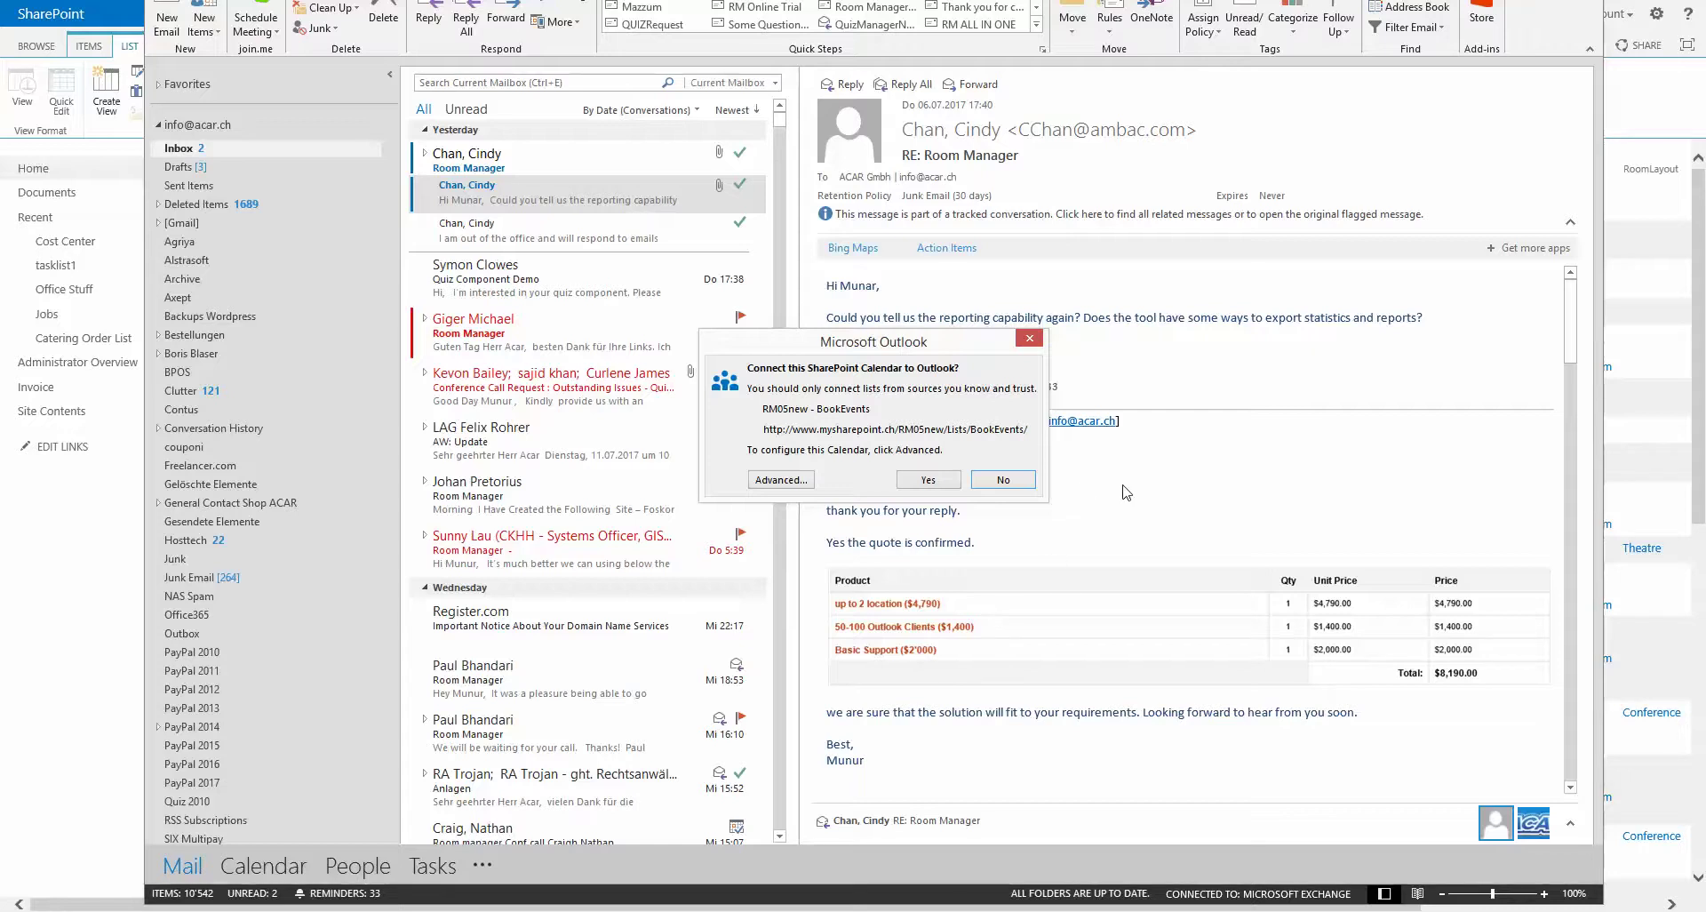
{"action": "left_click", "coordinate": [1004, 480]}
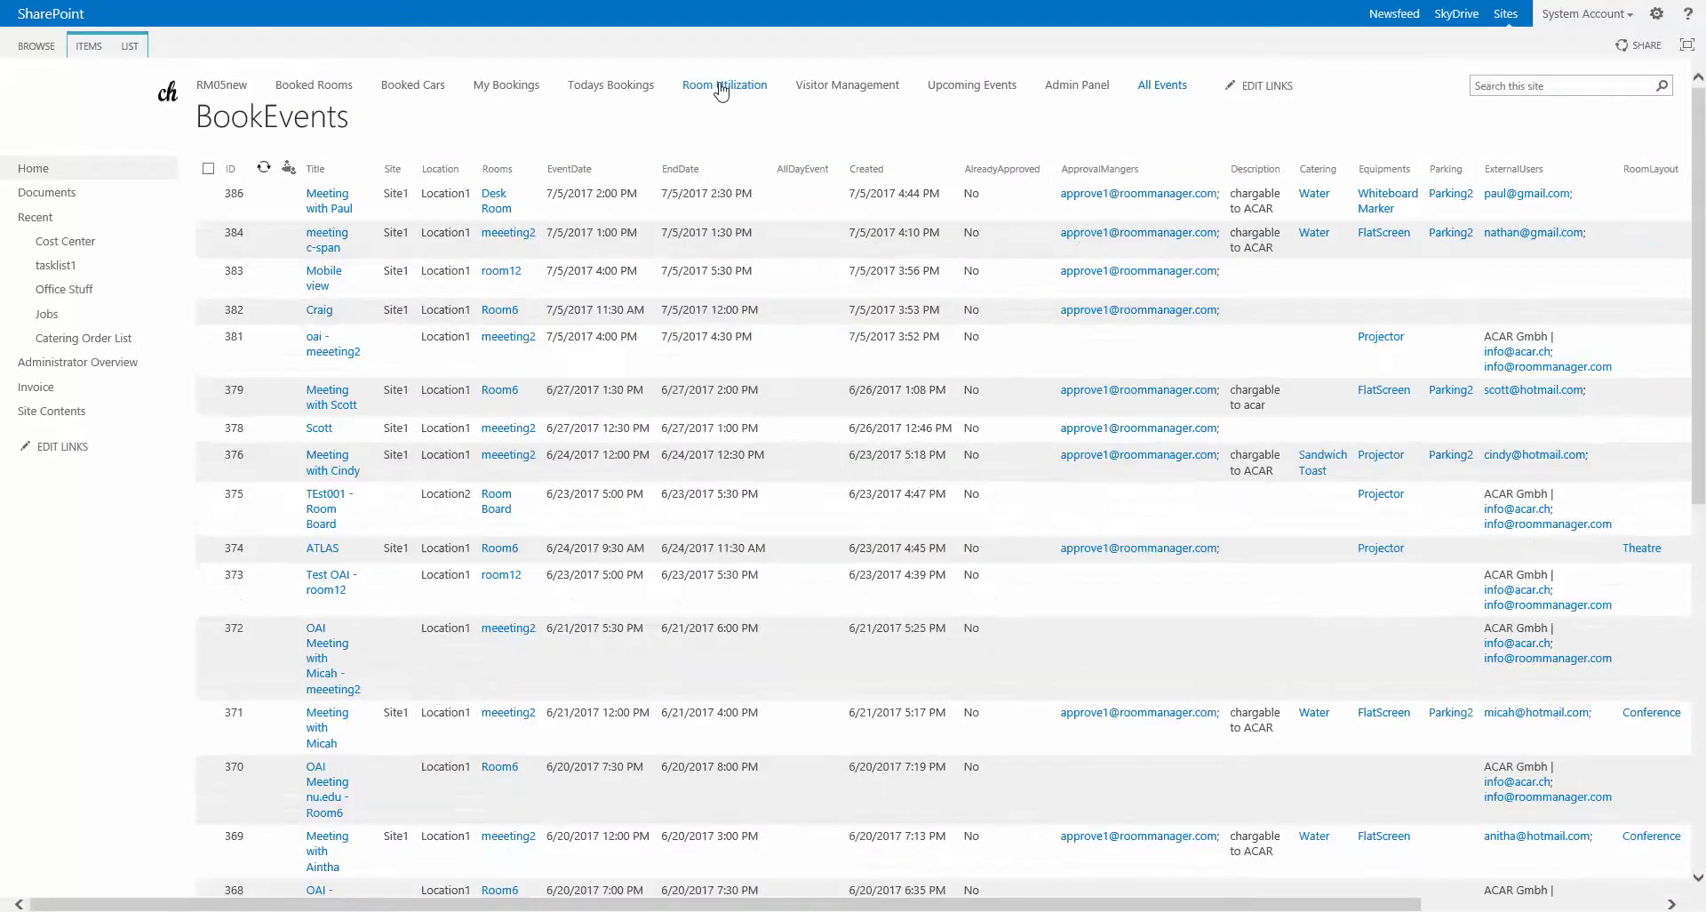
Revisit the Room Utilization page and return to the All Events list to show its export options
{"action": "left_click", "coordinate": [722, 90]}
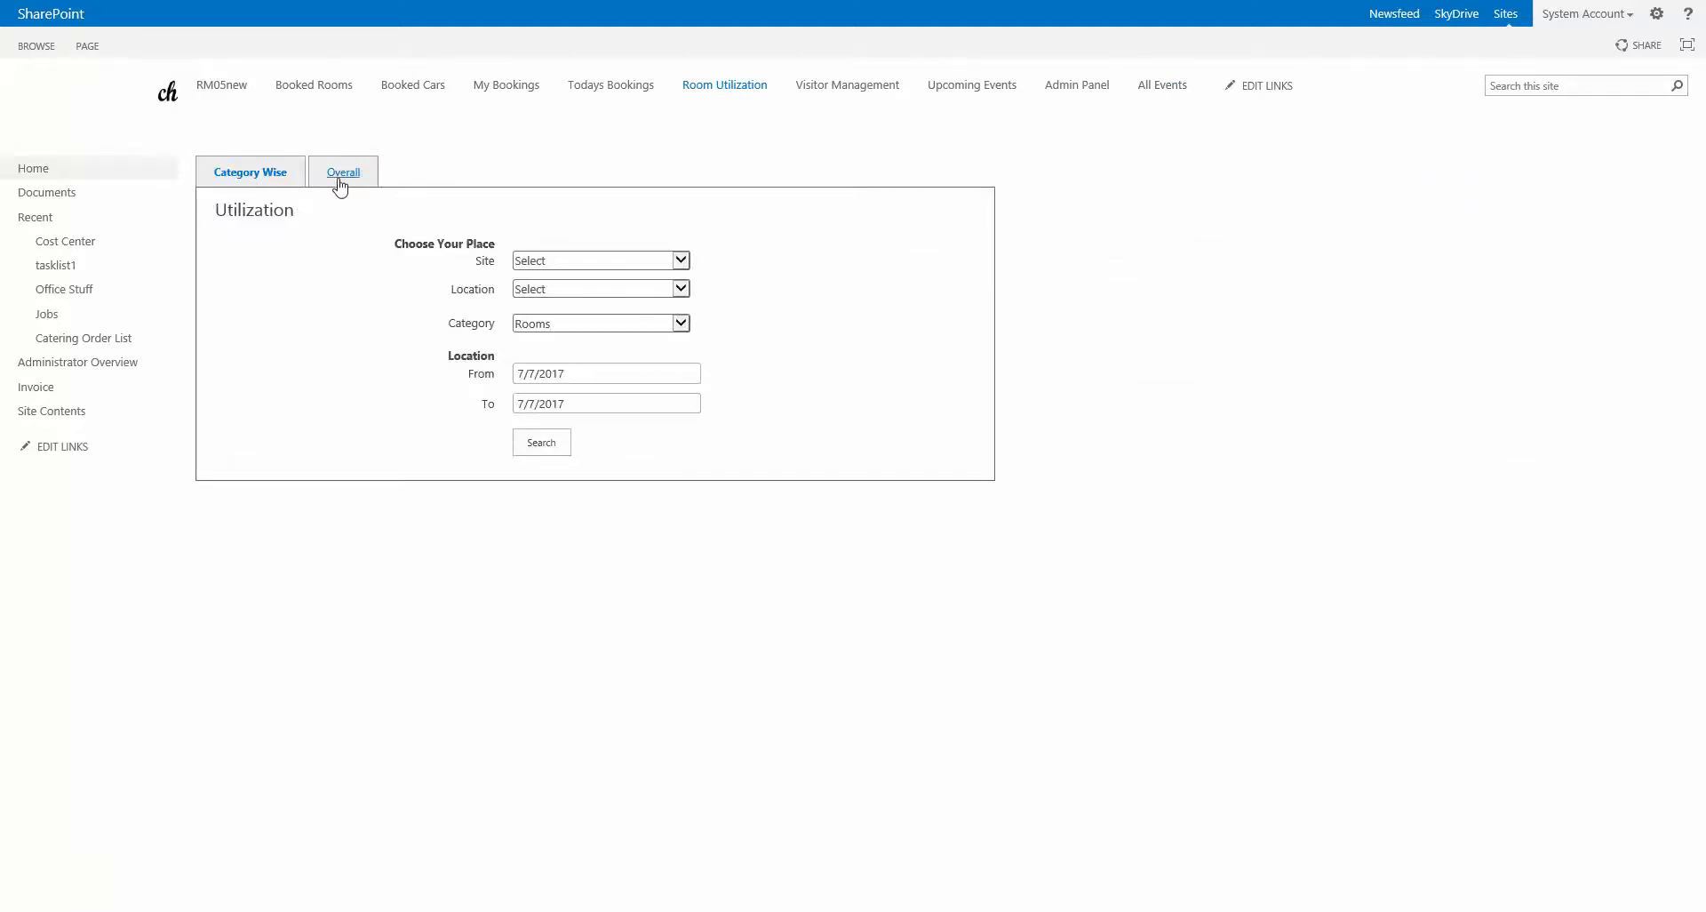
{"action": "left_click", "coordinate": [1163, 92]}
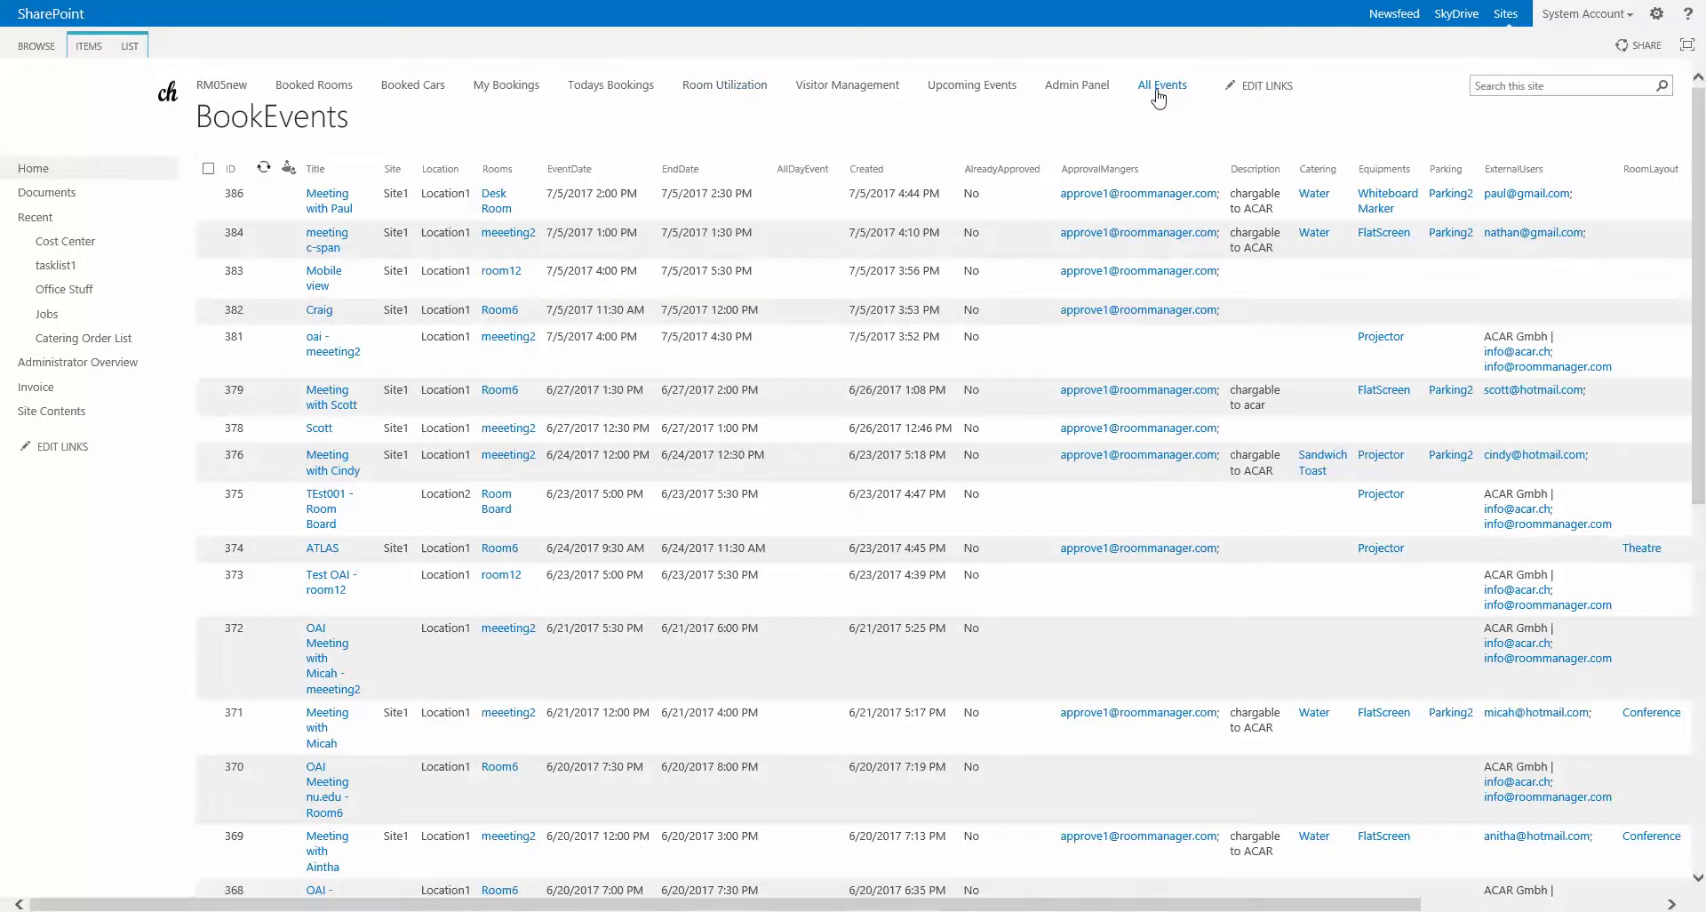
{"action": "left_click", "coordinate": [130, 47]}
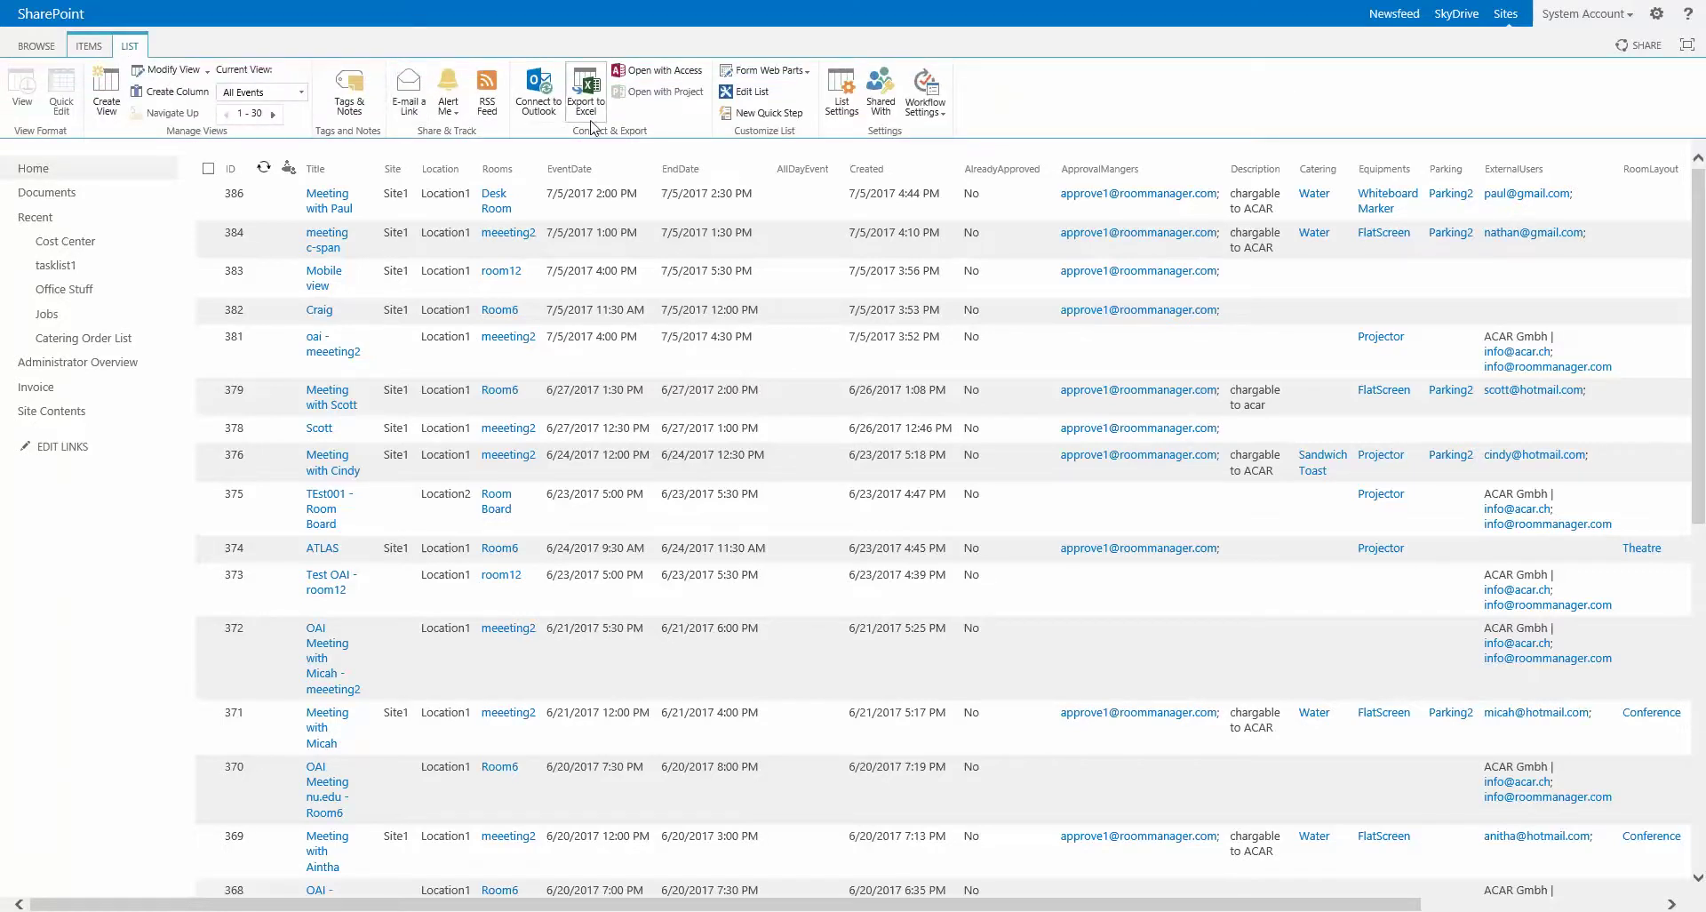